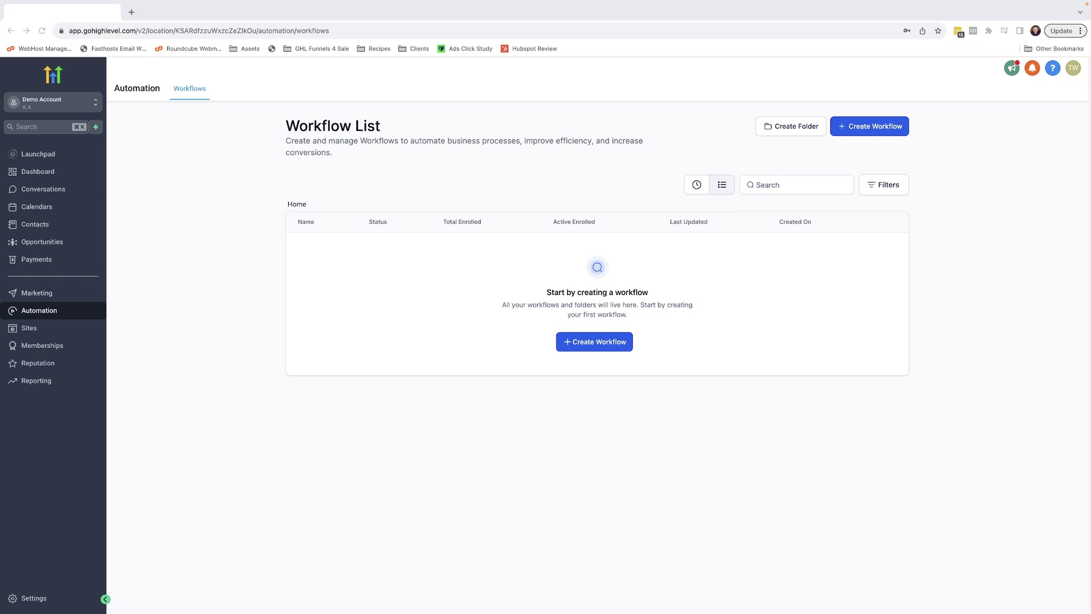
- Create a blank workflow from scratch and title it 'SMILE optin SMS'
{"action": "left_click", "coordinate": [592, 343]}
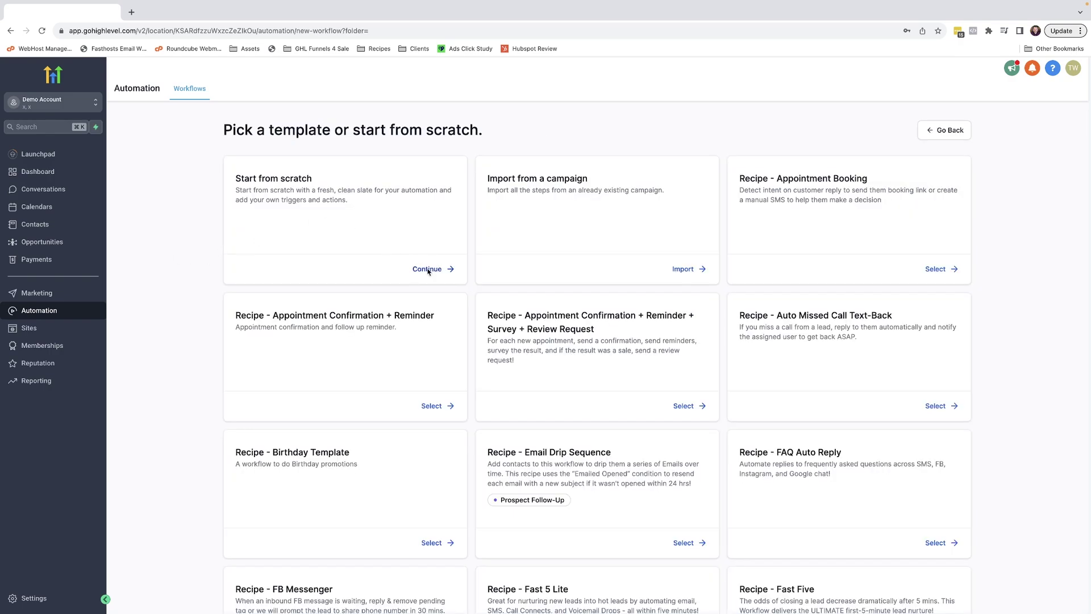
{"action": "left_click", "coordinate": [427, 271]}
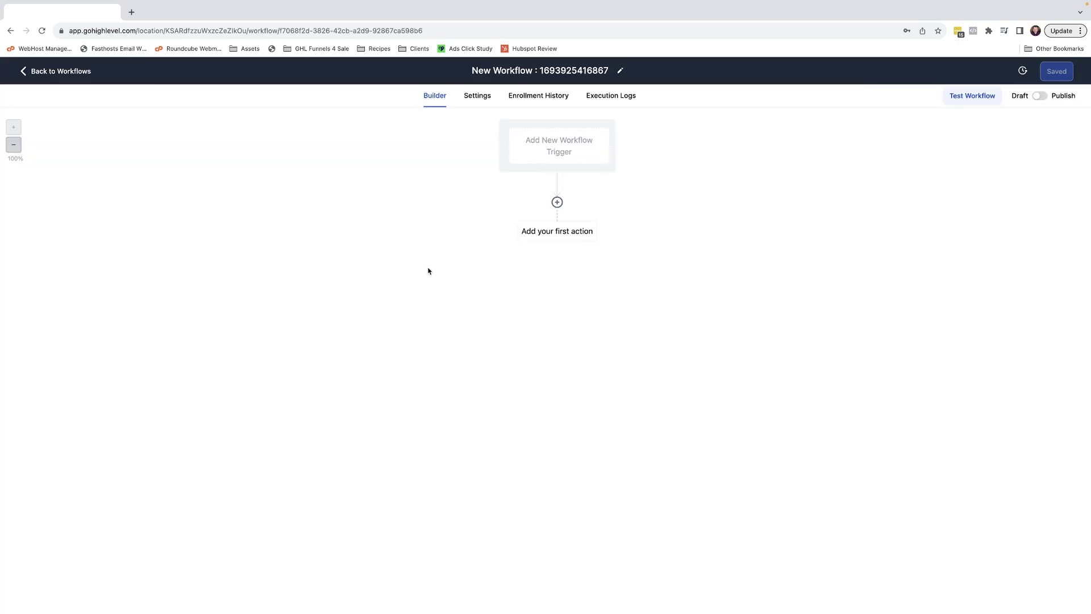
{"action": "left_click", "coordinate": [524, 71]}
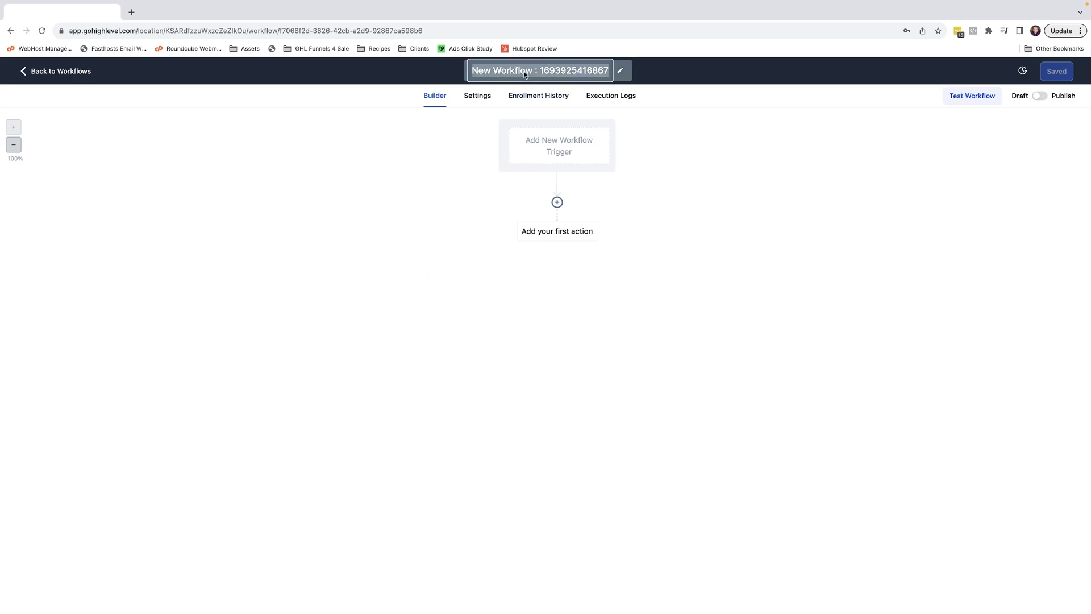
{"action": "type", "text": "SMILE"}
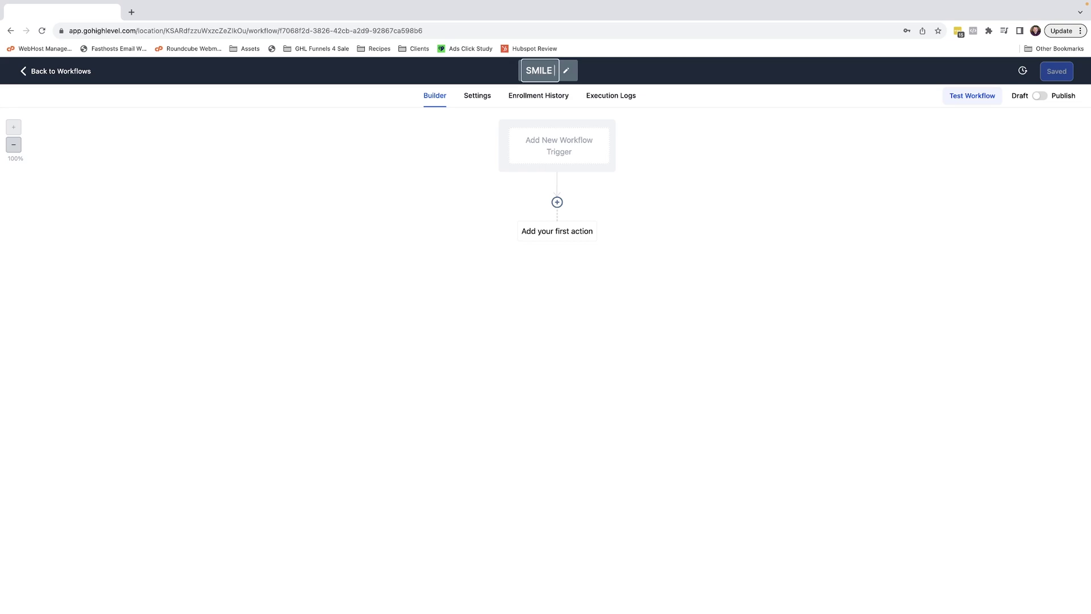
{"action": "type", "text": " optin SMS"}
{"action": "key", "text": "Return"}
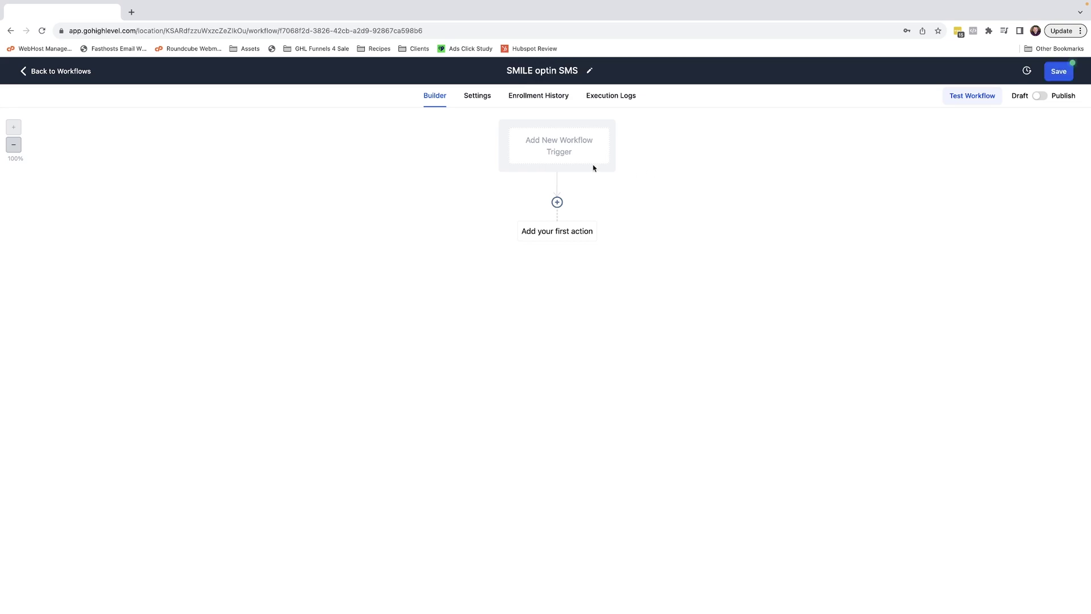
- Add a Customer Replied trigger to the workflow
{"action": "left_click", "coordinate": [561, 147]}
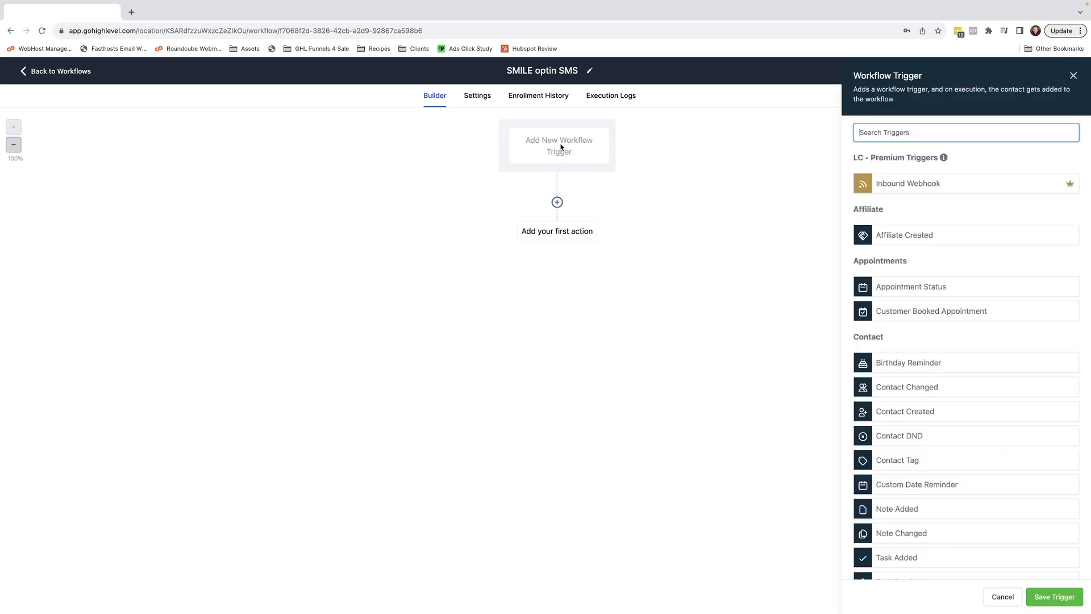
{"action": "left_click", "coordinate": [942, 134]}
{"action": "type", "text": "replied"}
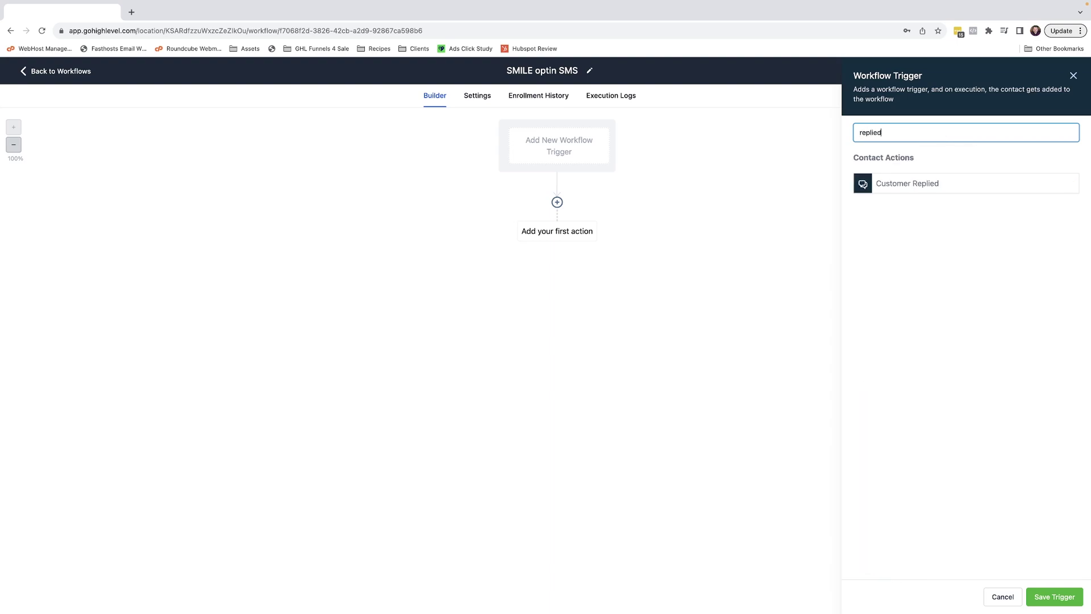
{"action": "left_click", "coordinate": [927, 188]}
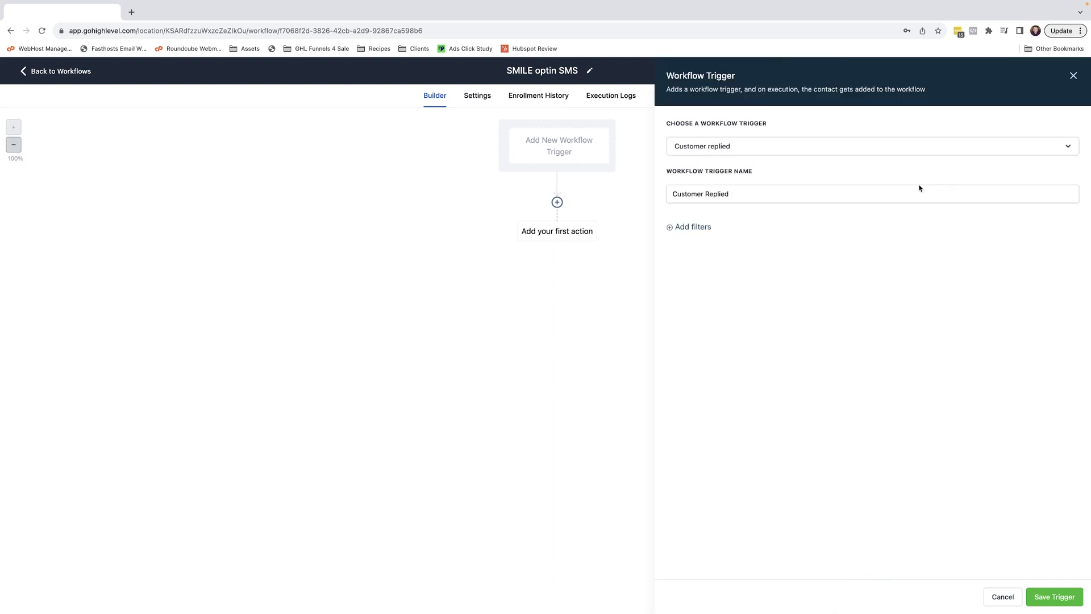
- Add a Reply channel filter to the trigger set to SMS
{"action": "left_click", "coordinate": [689, 228]}
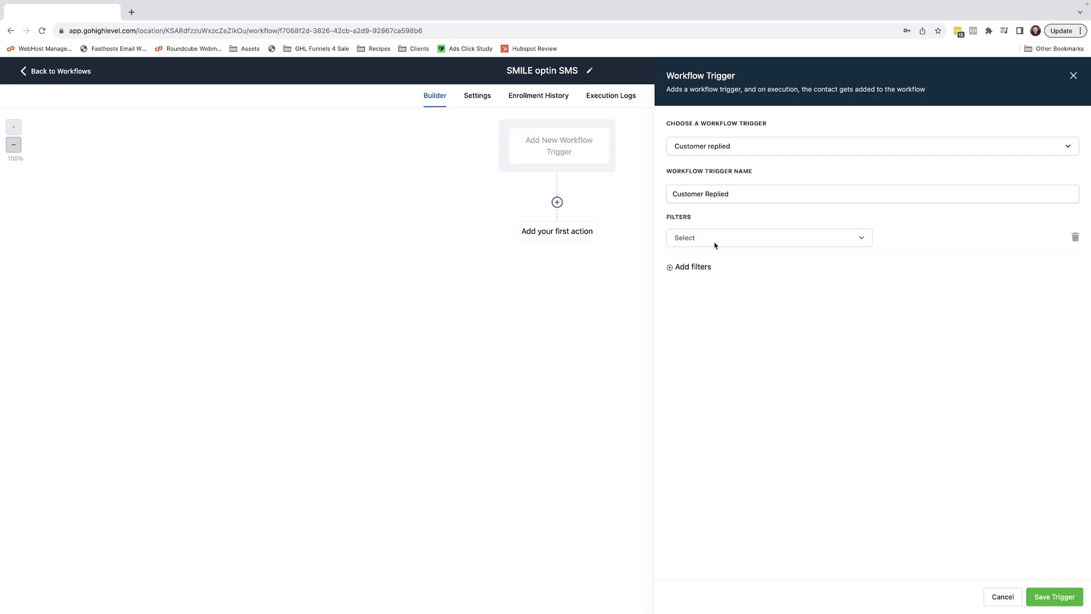
{"action": "left_click", "coordinate": [716, 244]}
{"action": "scroll", "coordinate": [726, 336], "scroll_direction": "down", "scroll_amount": 5}
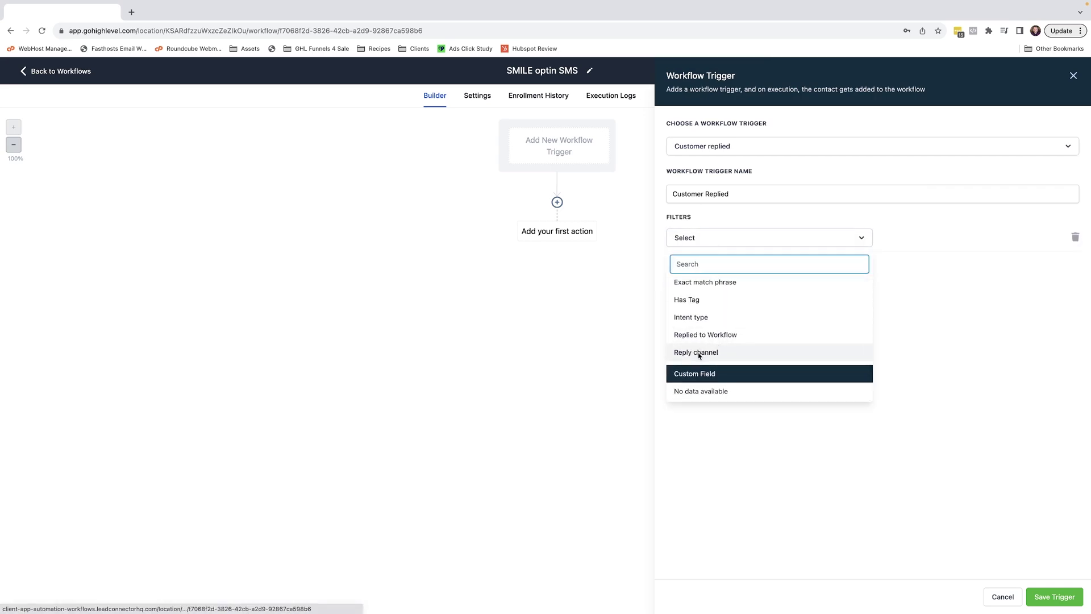
{"action": "left_click", "coordinate": [699, 353]}
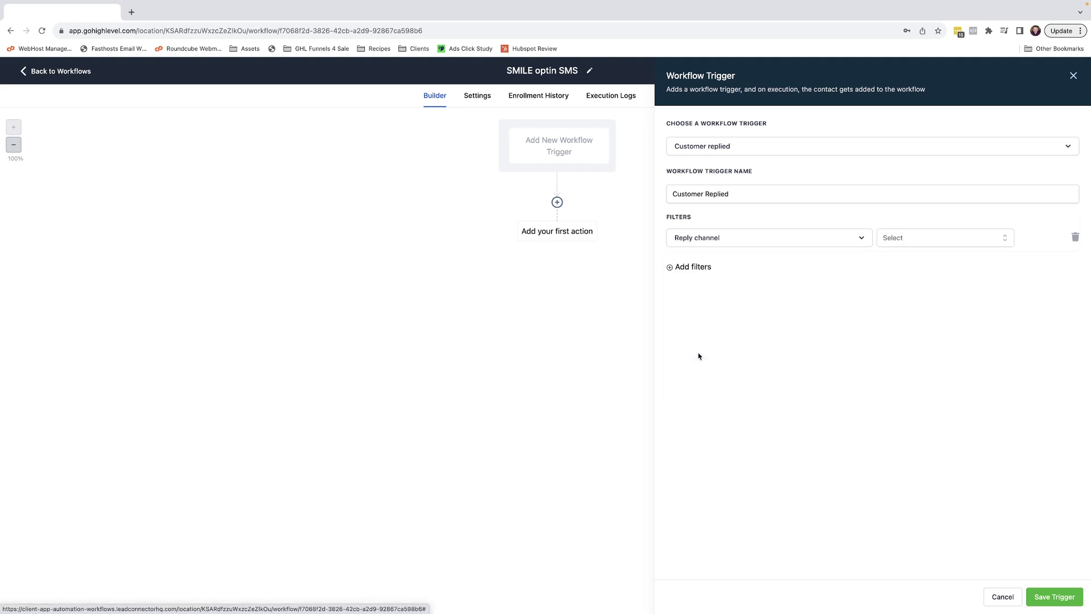
{"action": "left_click", "coordinate": [907, 240]}
{"action": "scroll", "coordinate": [917, 318], "scroll_direction": "down", "scroll_amount": 1}
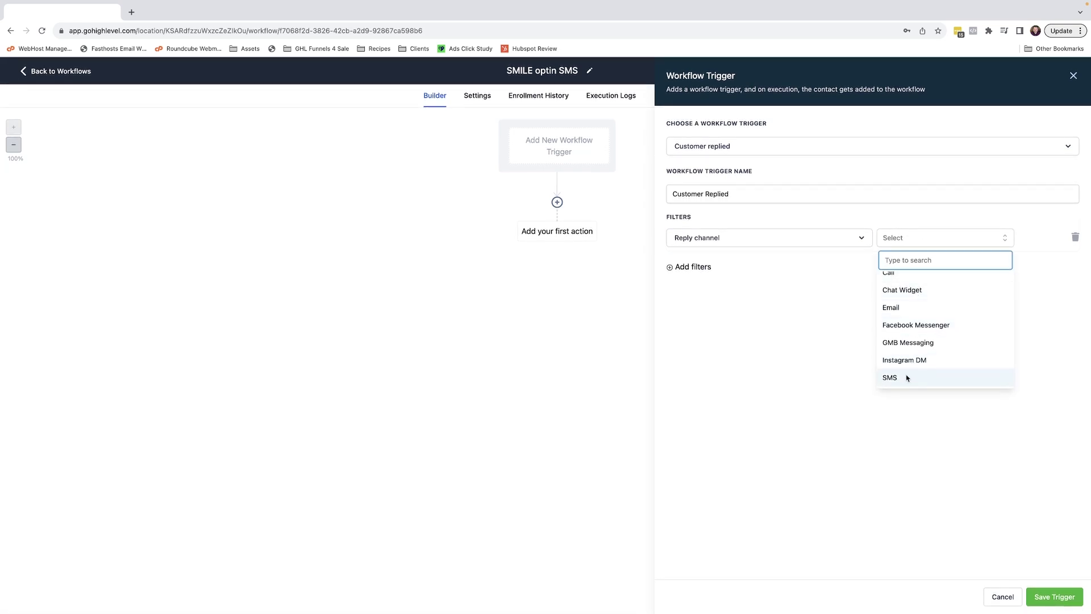
{"action": "scroll", "coordinate": [903, 375], "scroll_direction": "up", "scroll_amount": 1}
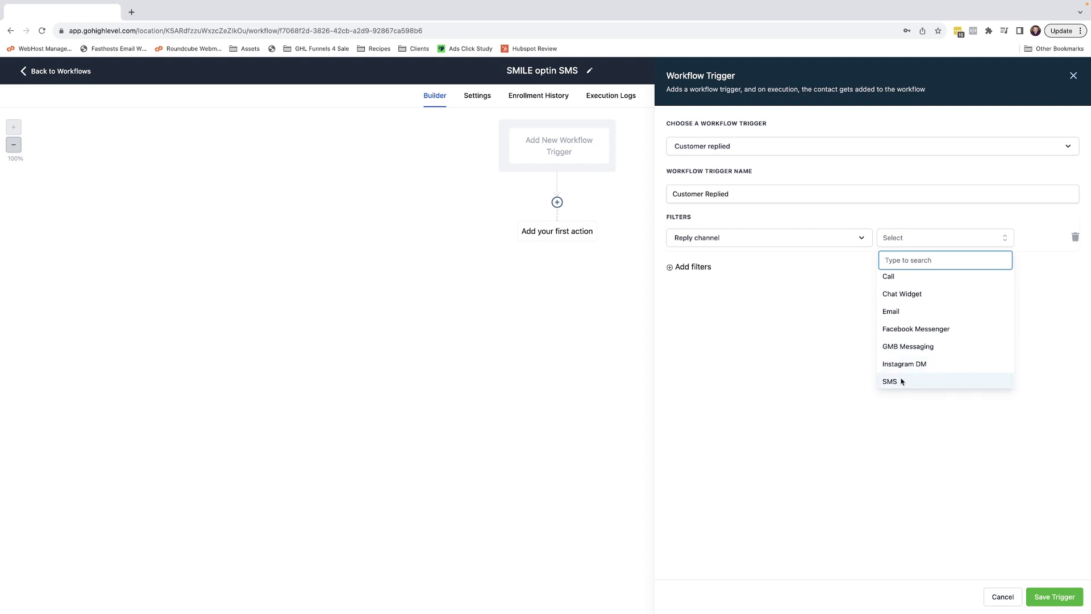
{"action": "left_click", "coordinate": [902, 381]}
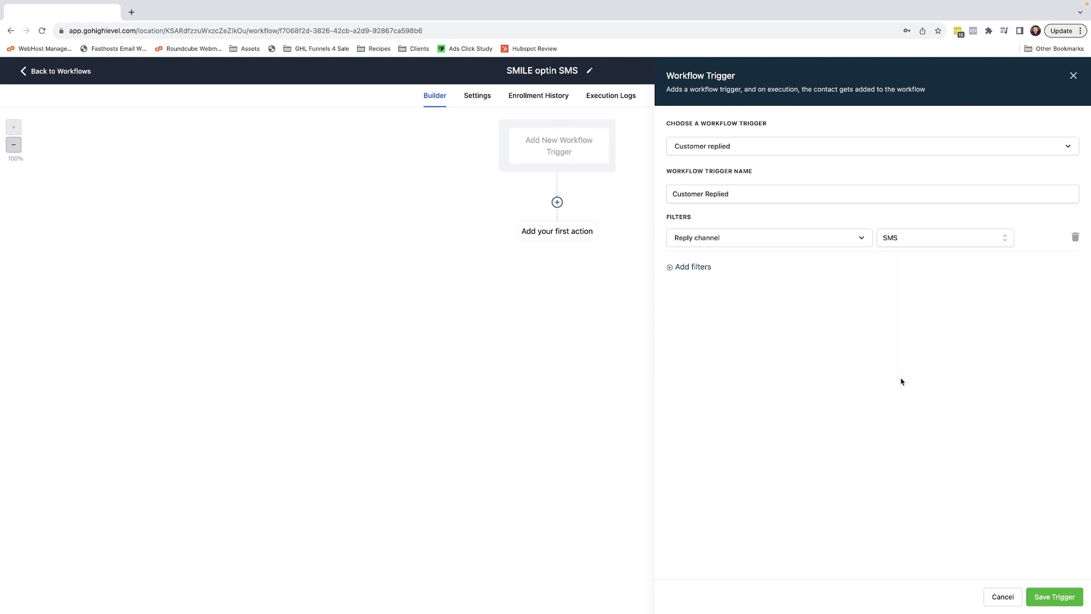
- Add a Contains phrase filter with value 'smile' and save the trigger
{"action": "left_click", "coordinate": [693, 272]}
{"action": "left_click", "coordinate": [696, 269]}
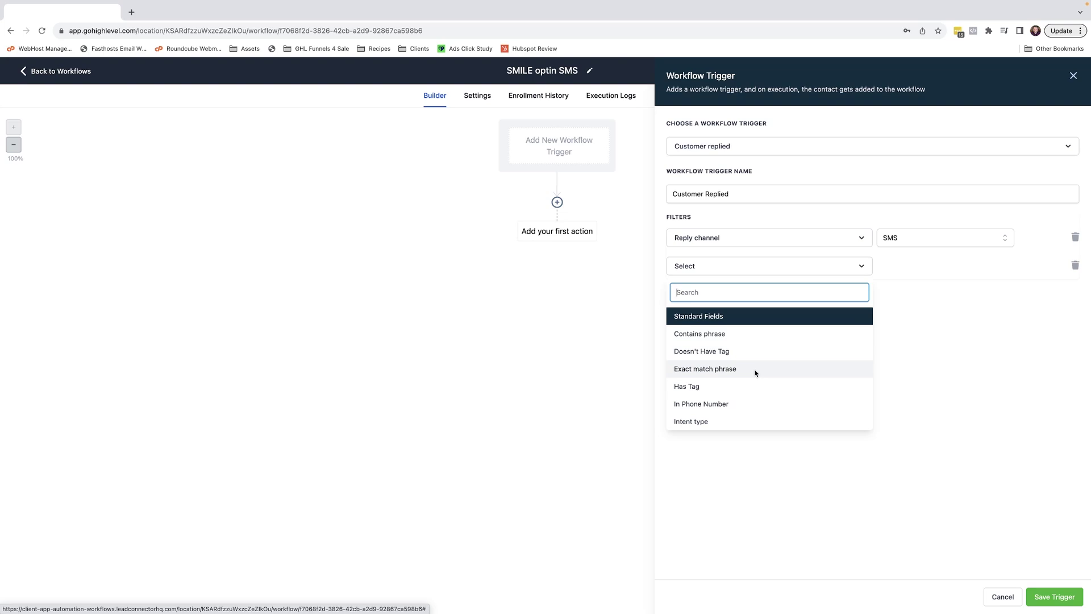
{"action": "left_click", "coordinate": [776, 335]}
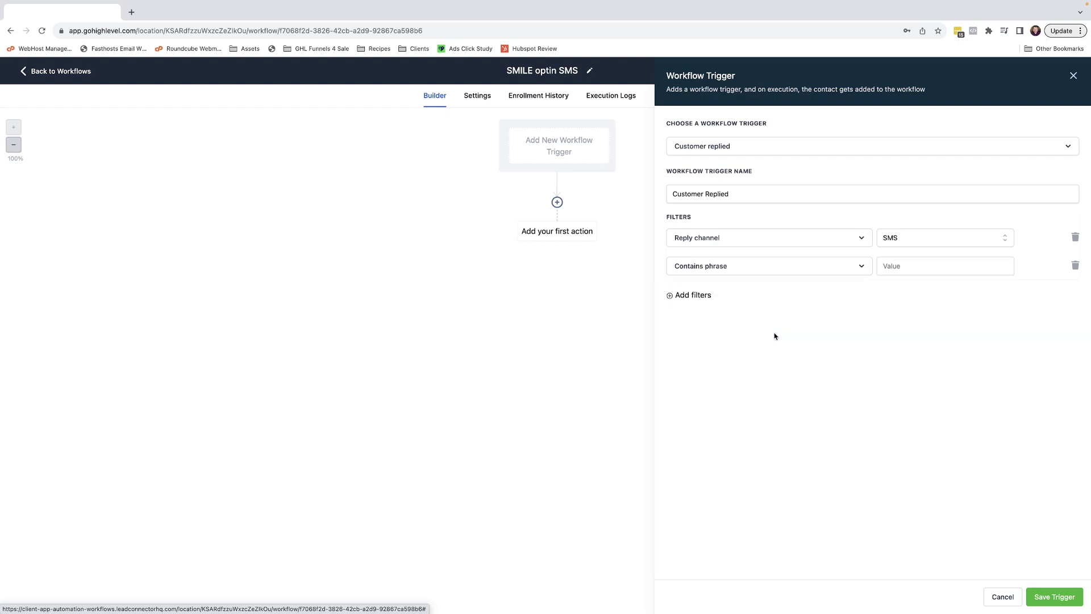
{"action": "left_click", "coordinate": [933, 269]}
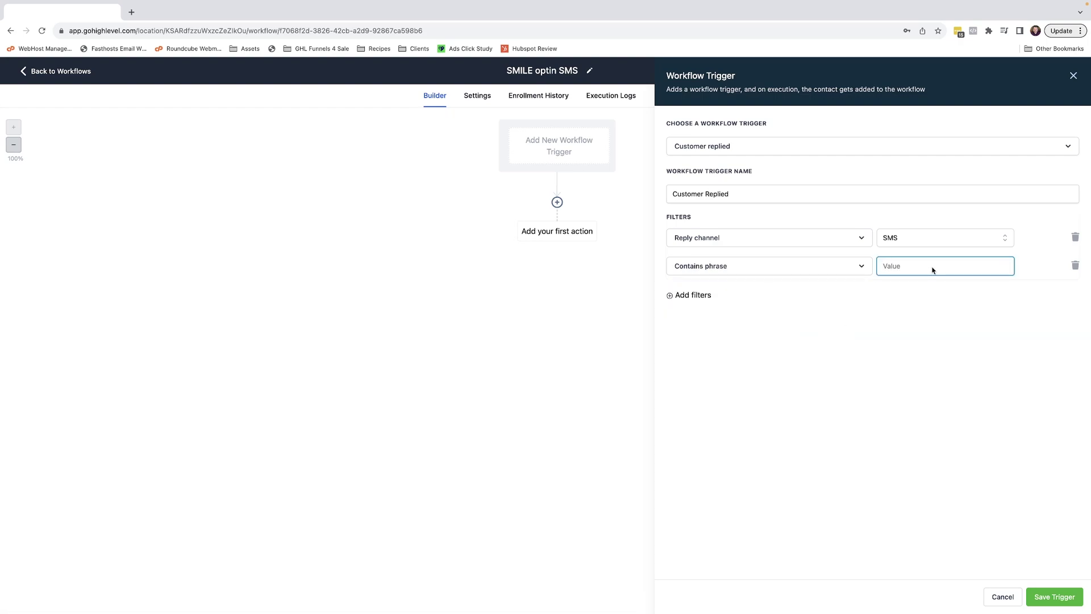
{"action": "type", "text": "smile"}
{"action": "left_click", "coordinate": [1046, 596]}
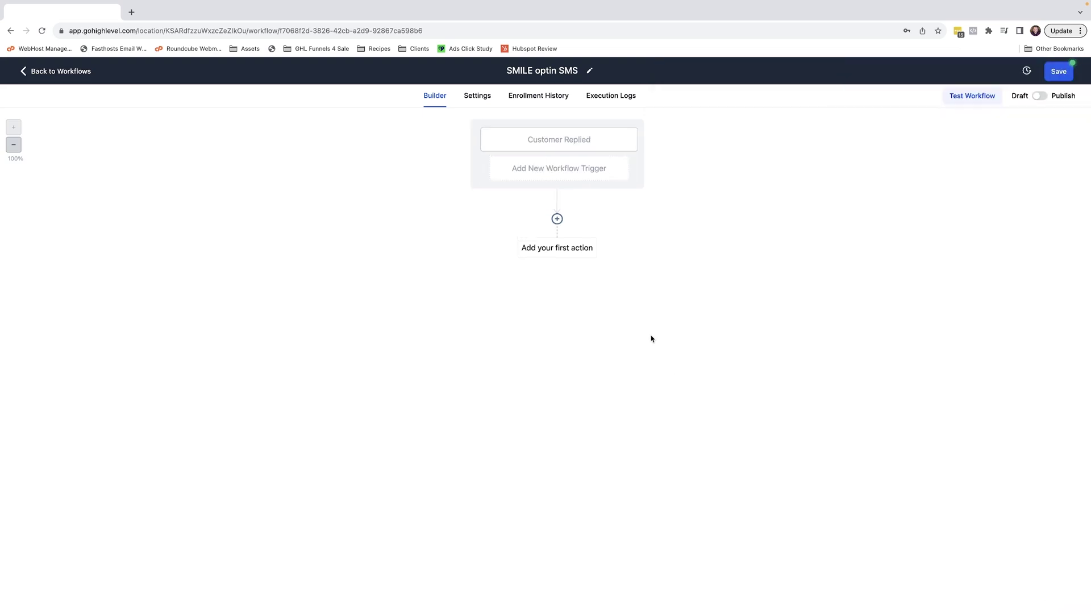
- Add a Send SMS action with the practice name, a SMILE thank-you and discount booking link
{"action": "left_click", "coordinate": [557, 219]}
{"action": "type", "text": "sms"}
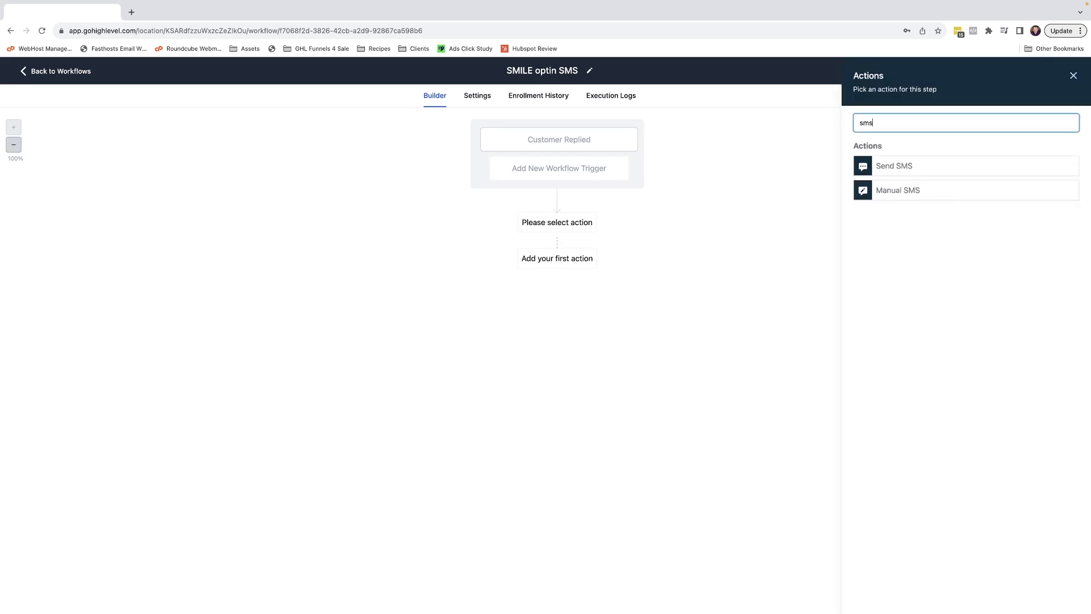
{"action": "left_click", "coordinate": [909, 167]}
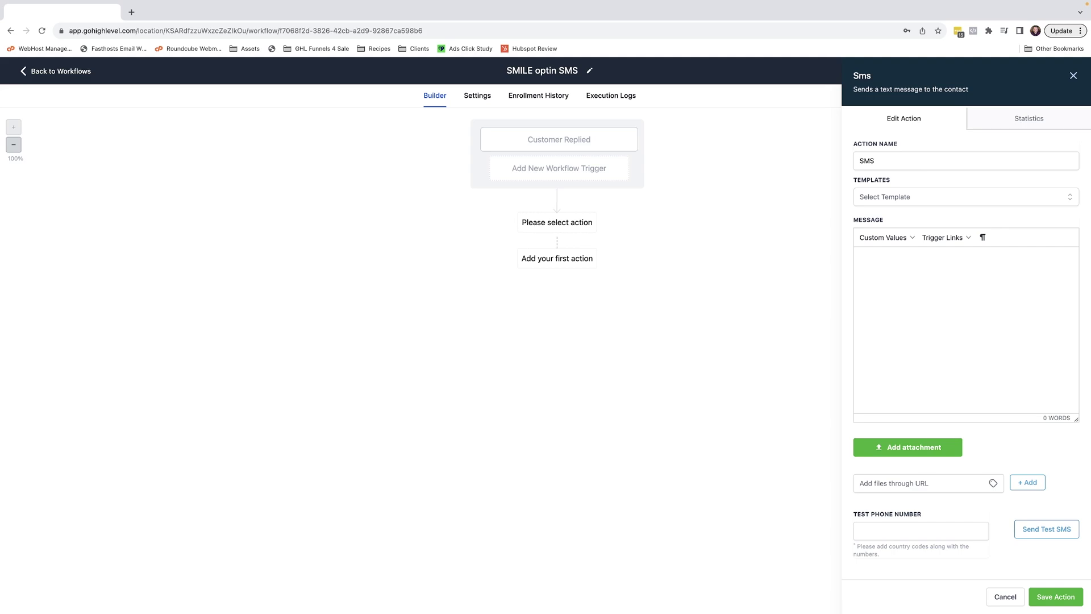
{"action": "type", "text": "Dr John's Dental"}
{"action": "type", "text": ":§"}
{"action": "type", "text": " Thanks fo"}
{"action": "type", "text": "r op"}
{"action": "key", "text": "BackSpace"}
{"action": "key", "text": "BackSpace"}
{"action": "type", "text": "sending us a SMILE"}
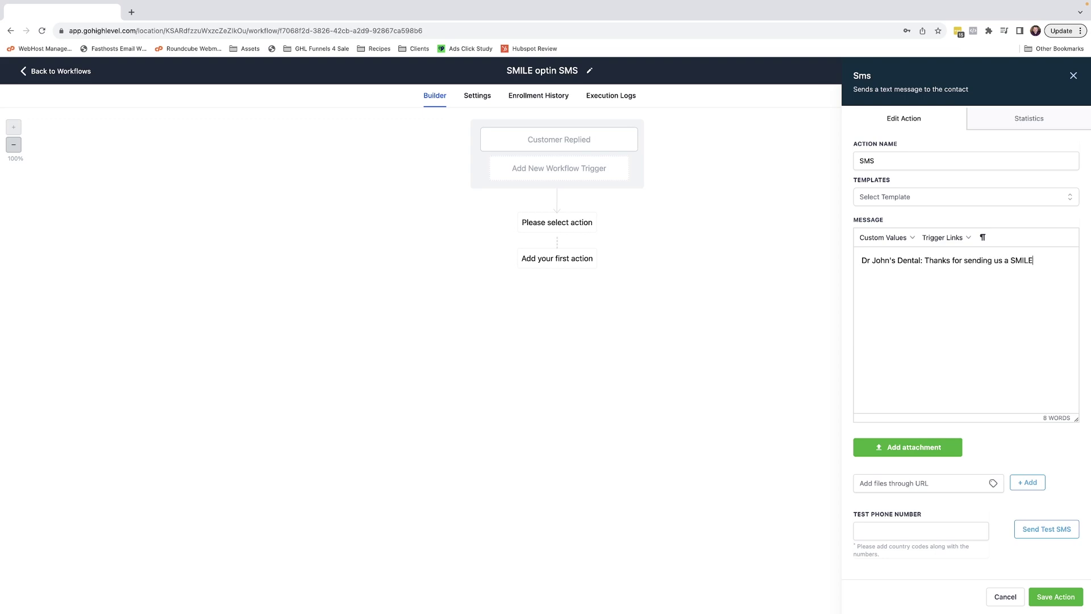
{"action": "type", "text": " :) To claim your discount book your appointment here "}
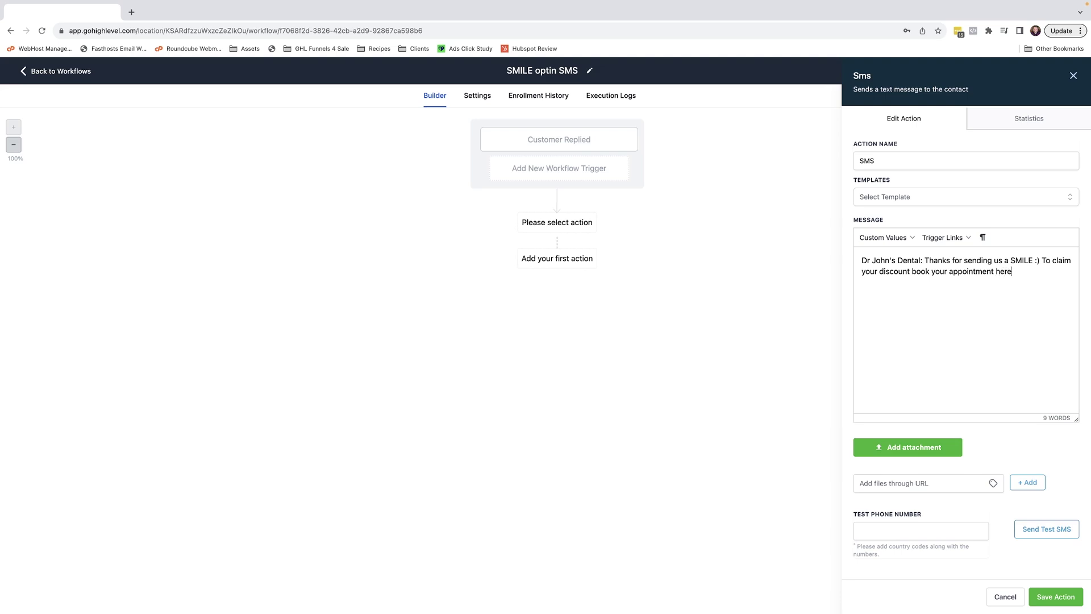
{"action": "type", "text": "https://drjohn.com/smile and sho"}
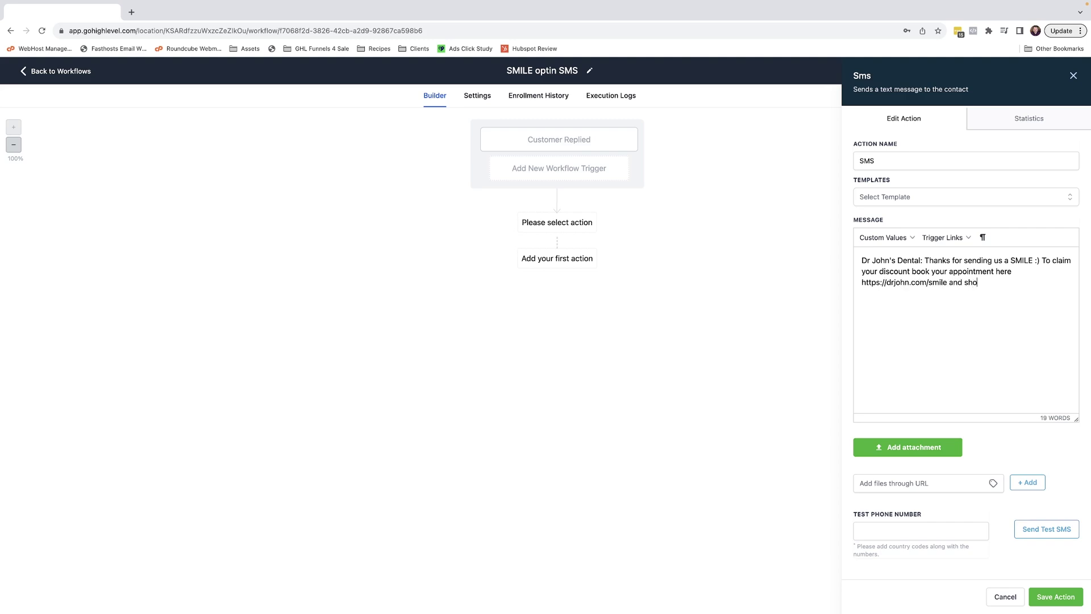
{"action": "type", "text": "w us this text when you arrive for your appointment!"}
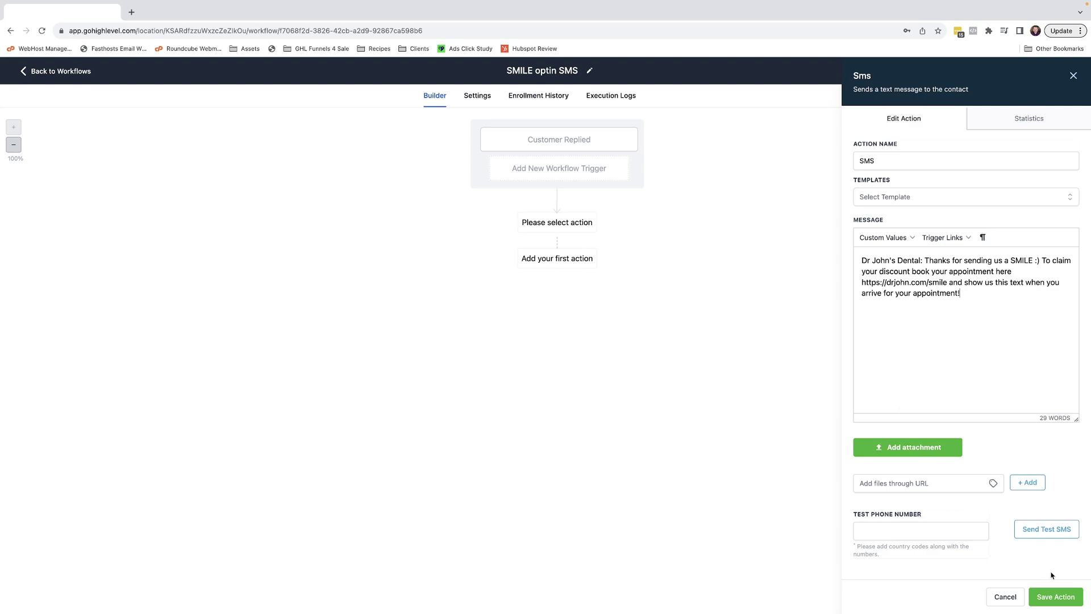
- Save the SMS step, switch the workflow to Publish, save it, and reopen the trigger
{"action": "left_click", "coordinate": [1062, 599]}
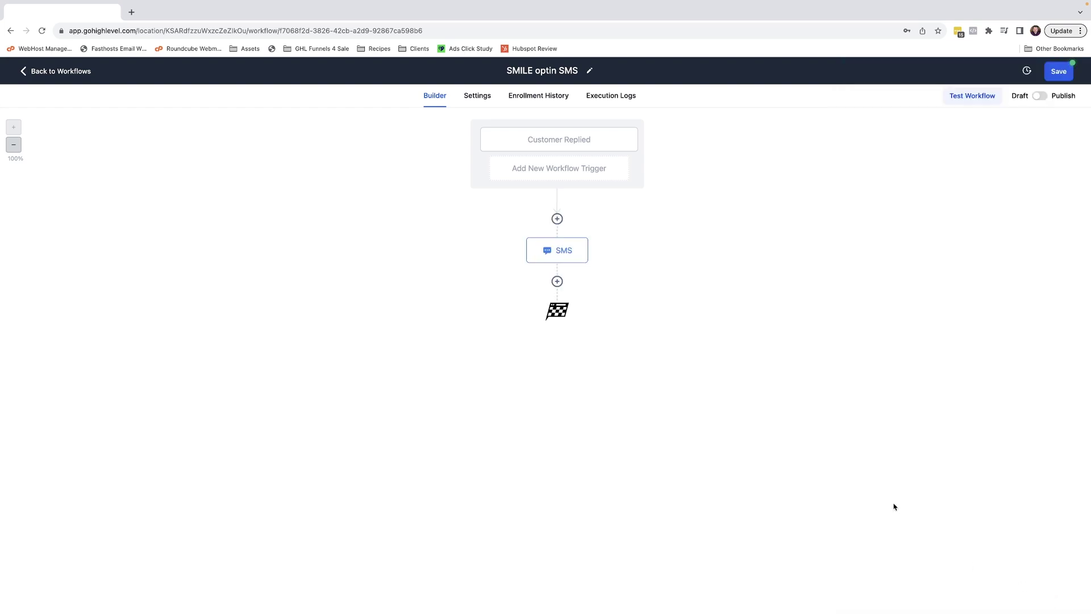
{"action": "left_click", "coordinate": [1040, 97]}
{"action": "left_click", "coordinate": [1061, 75]}
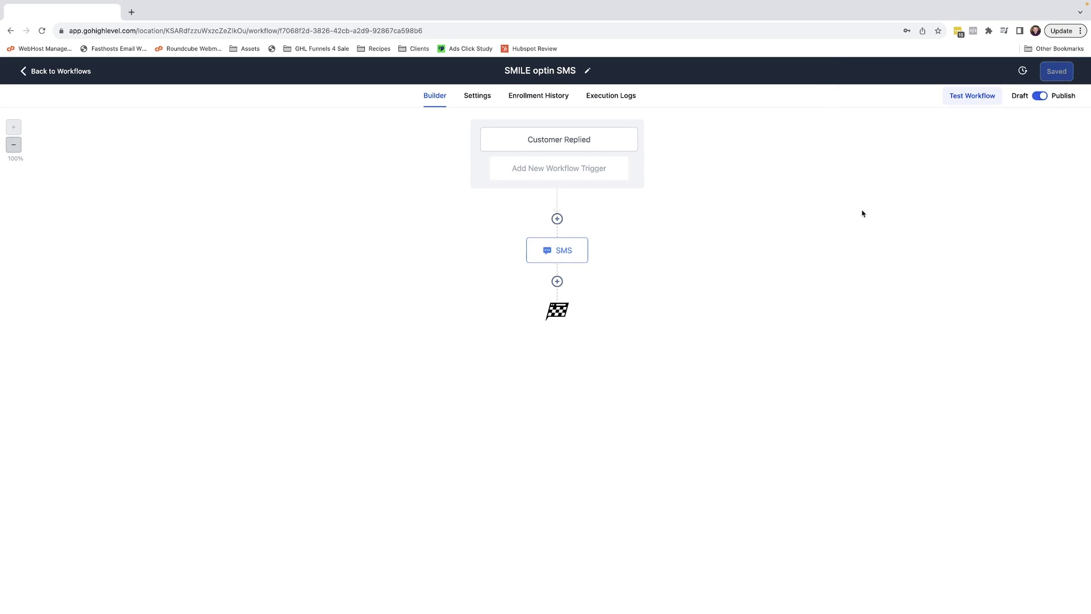
{"action": "left_click", "coordinate": [566, 142]}
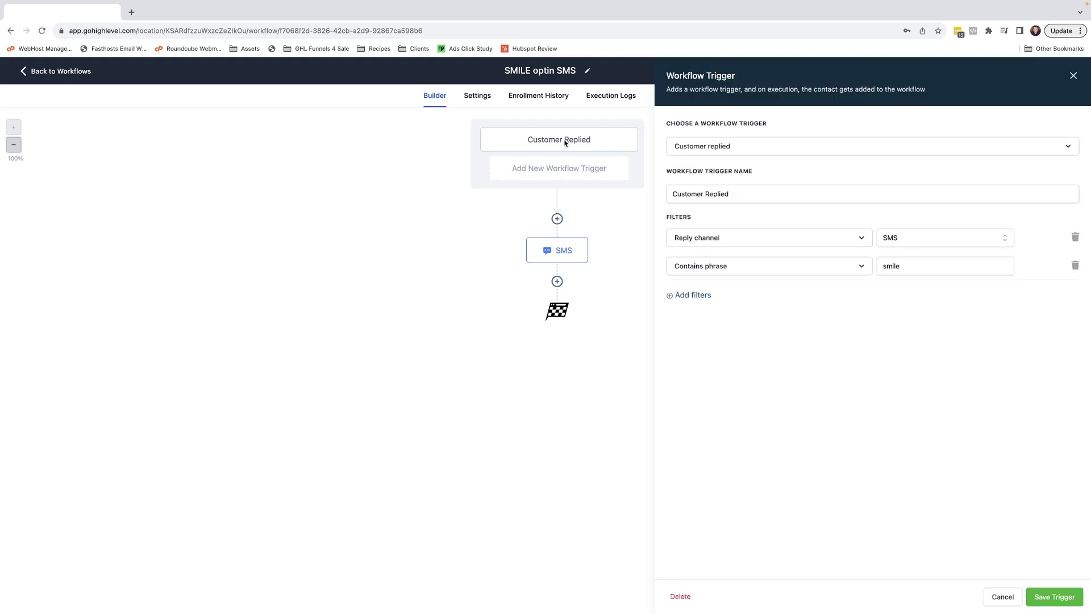
{"action": "mouse_move", "coordinate": [554, 263]}
- Try a Create/Update Opportunity action after the SMS, then cancel it
{"action": "left_click", "coordinate": [557, 281]}
{"action": "type", "text": "opp"}
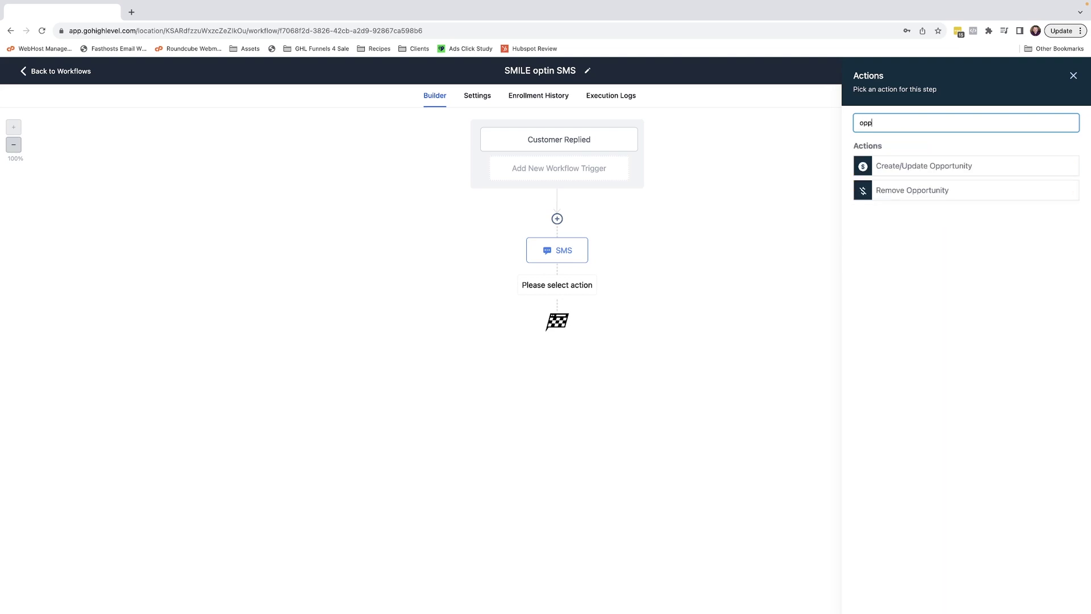
{"action": "type", "text": "ortu"}
{"action": "key", "text": "Return"}
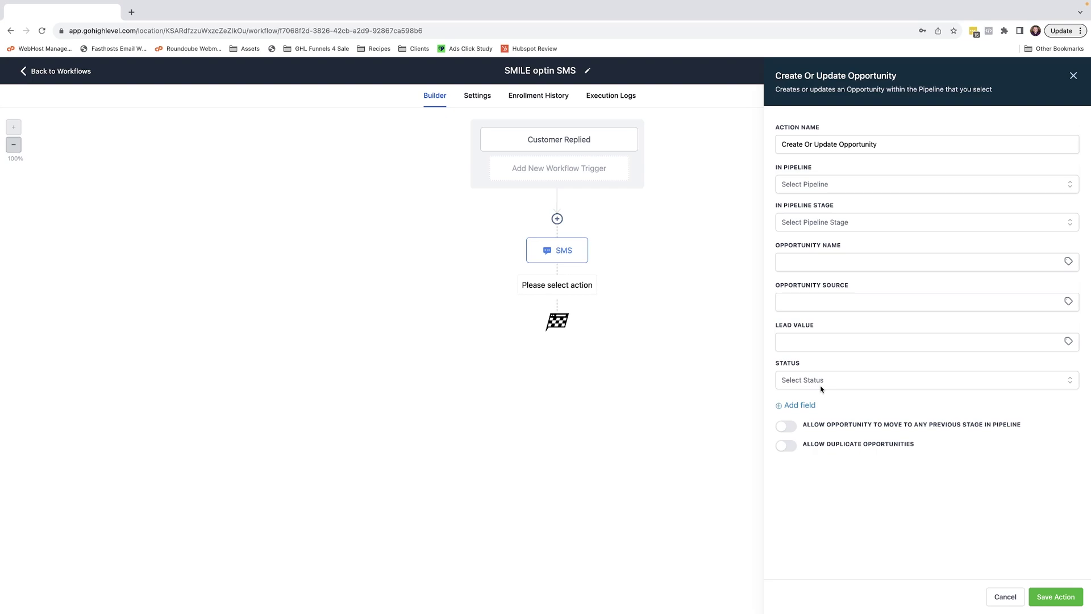
{"action": "left_click", "coordinate": [1005, 596]}
- Try a Send Internal Notification action of SMS type, then discard it
{"action": "left_click", "coordinate": [558, 281]}
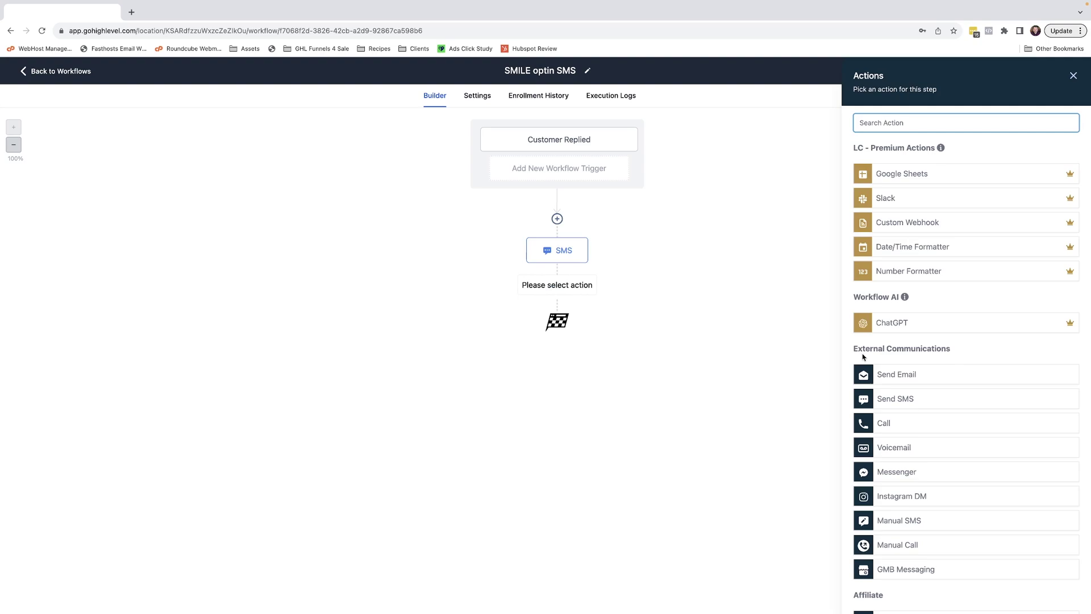
{"action": "scroll", "coordinate": [864, 357], "scroll_direction": "down", "scroll_amount": 5}
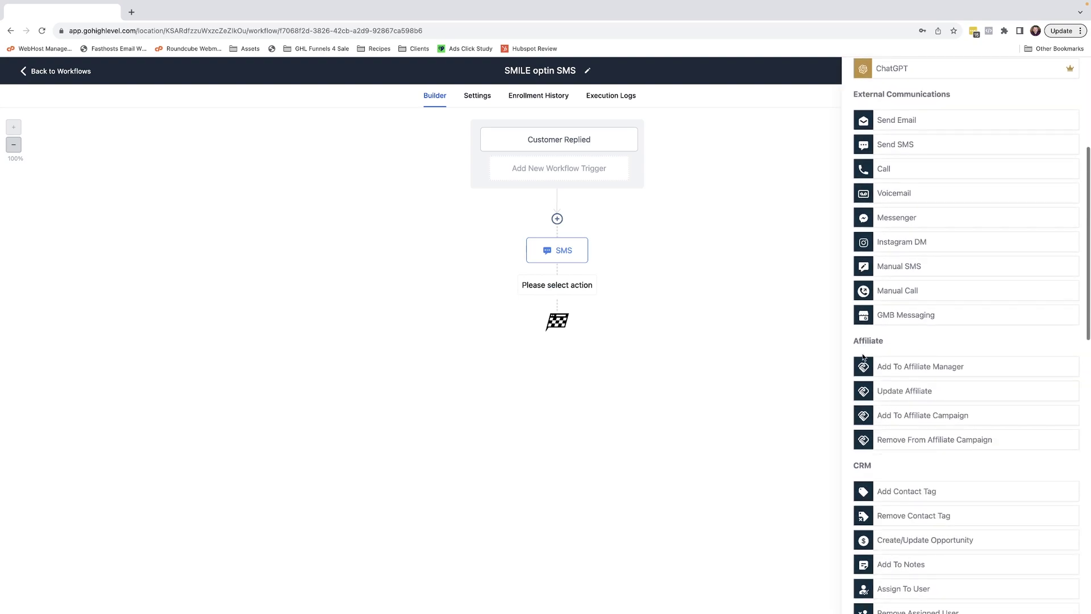
{"action": "scroll", "coordinate": [903, 151], "scroll_direction": "up", "scroll_amount": 5}
{"action": "type", "text": "internal"}
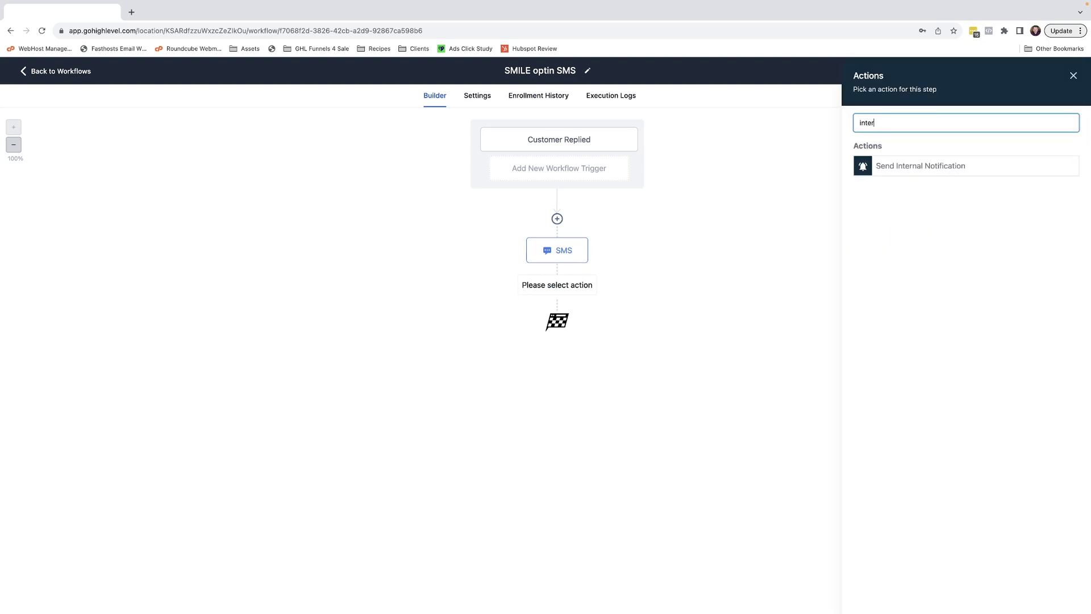
{"action": "left_click", "coordinate": [909, 170]}
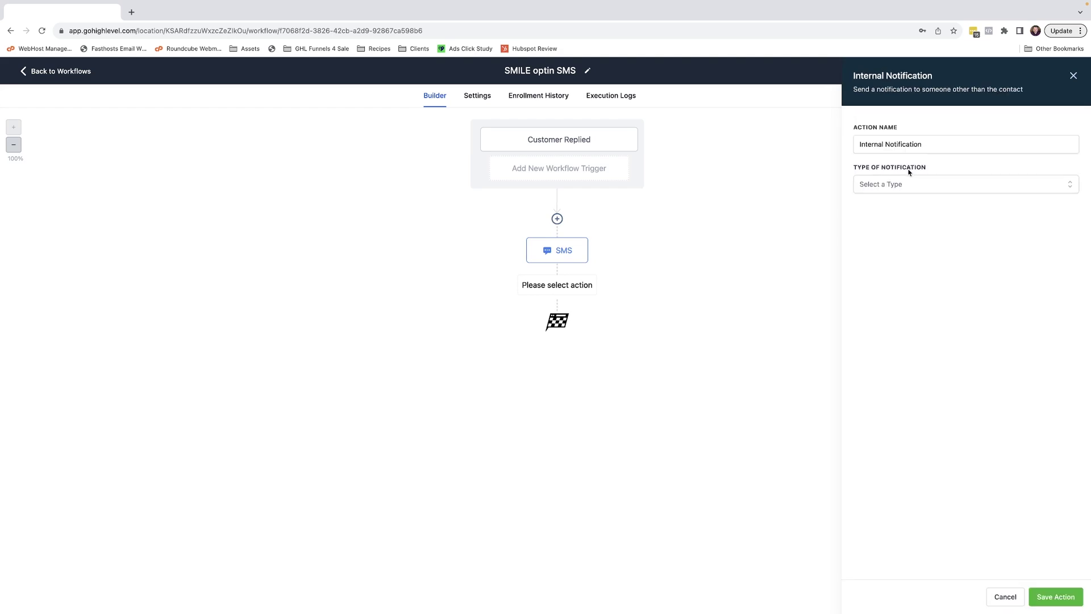
{"action": "left_click", "coordinate": [905, 182]}
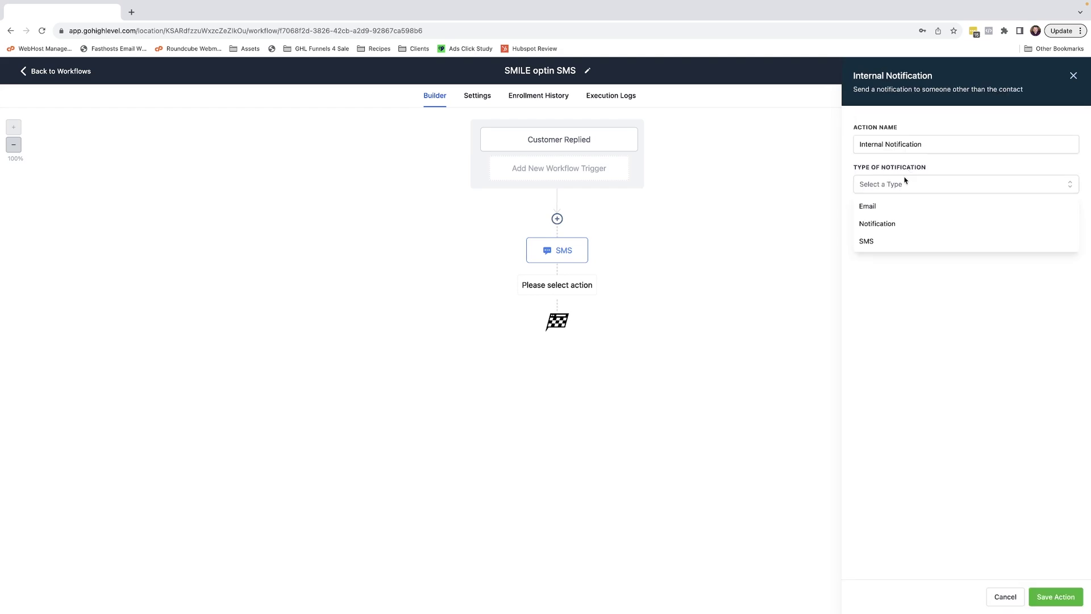
{"action": "left_click", "coordinate": [884, 240]}
{"action": "key", "text": "Escape"}
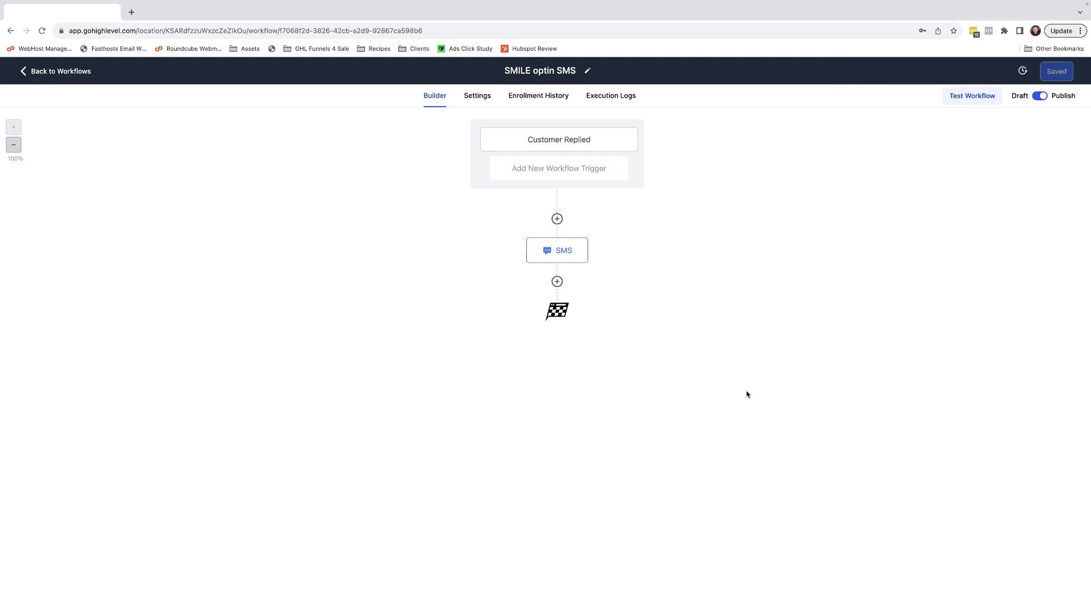
- Add a 7-day Wait step after the SMS, name it 'Wait 7 Days', and save
{"action": "left_click", "coordinate": [557, 281]}
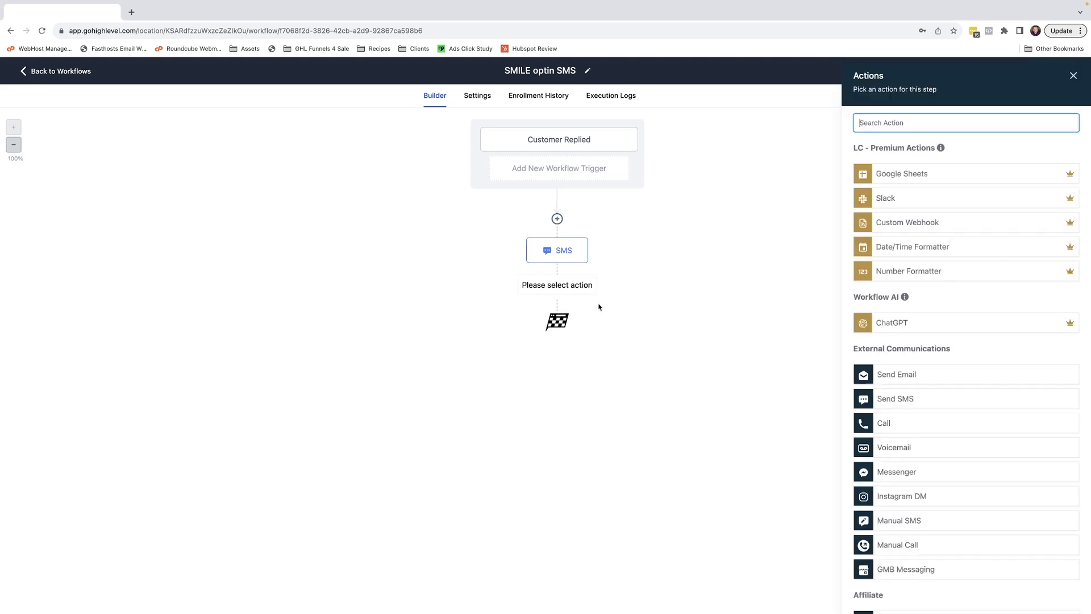
{"action": "scroll", "coordinate": [999, 451], "scroll_direction": "down", "scroll_amount": 1}
{"action": "type", "text": "wait"}
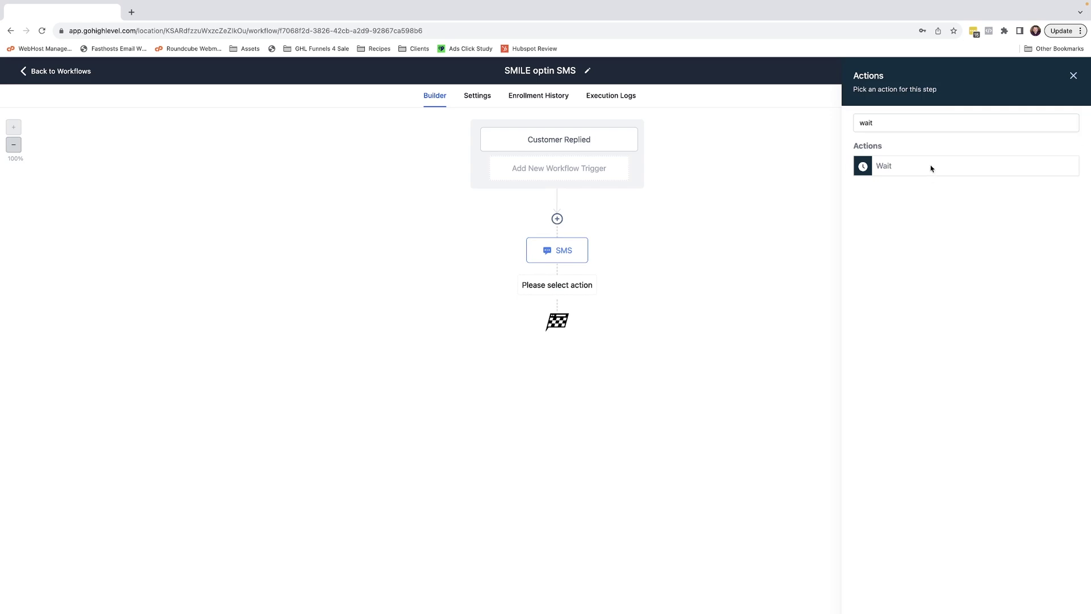
{"action": "left_click", "coordinate": [932, 168]}
{"action": "left_click", "coordinate": [677, 228]}
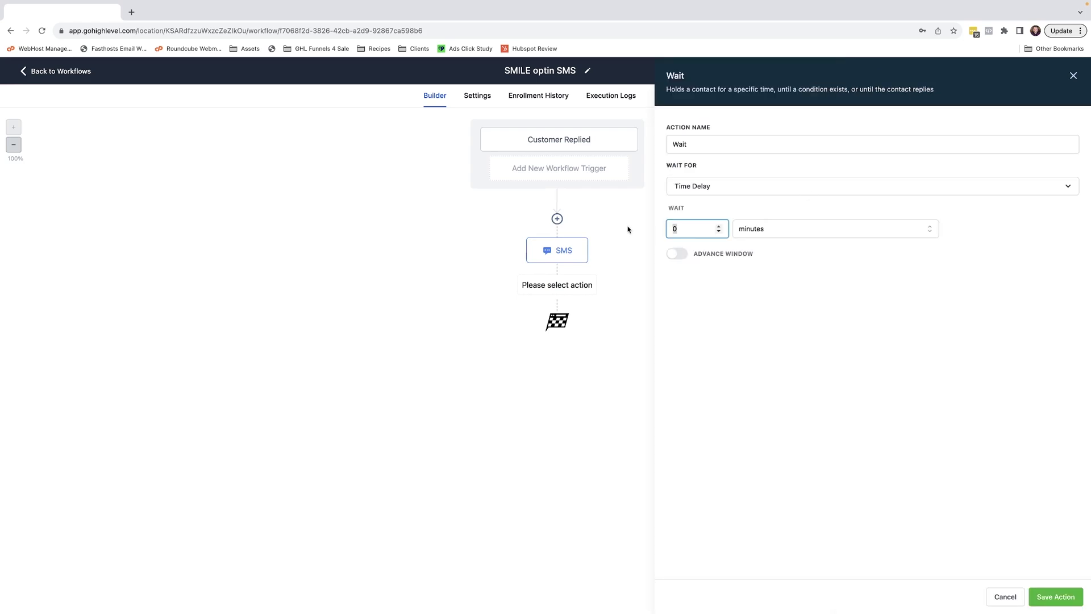
{"action": "type", "text": "7"}
{"action": "left_click", "coordinate": [758, 229]}
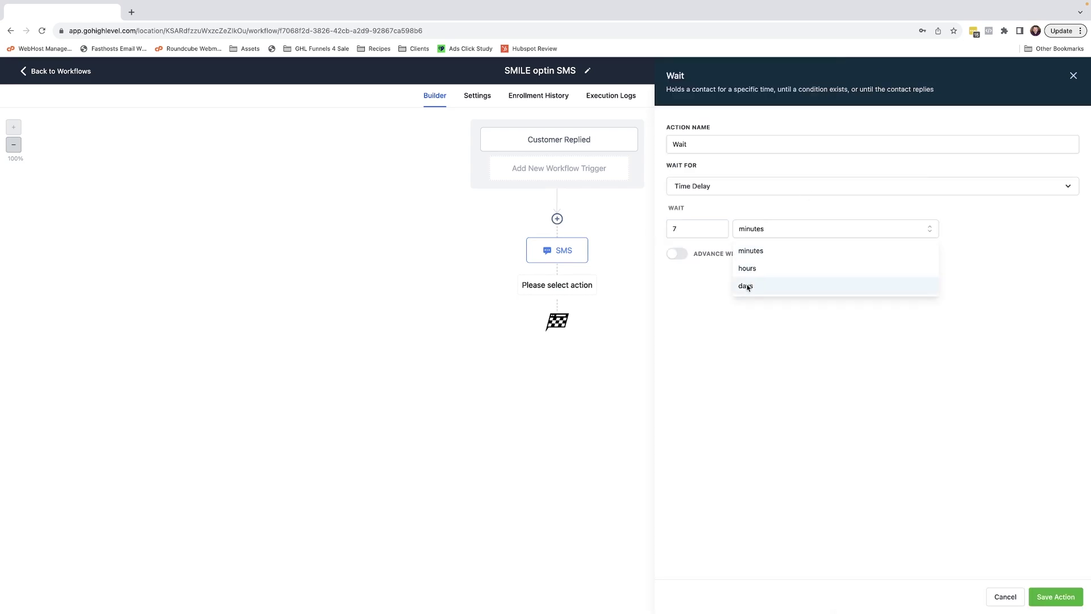
{"action": "left_click", "coordinate": [746, 285]}
{"action": "left_click", "coordinate": [724, 149]}
{"action": "type", "text": "7 "}
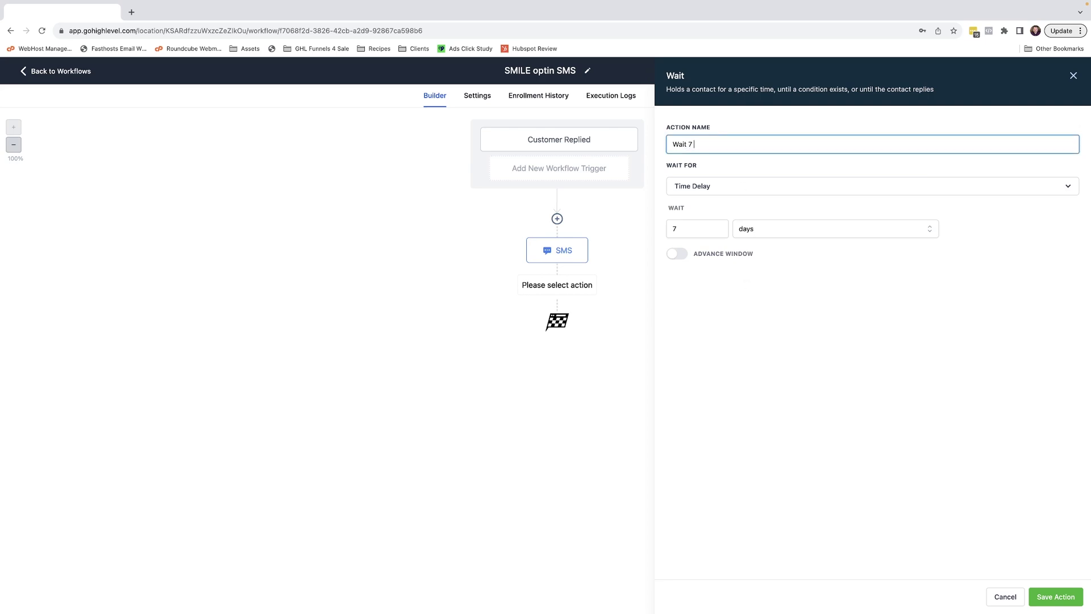
{"action": "type", "text": "Days"}
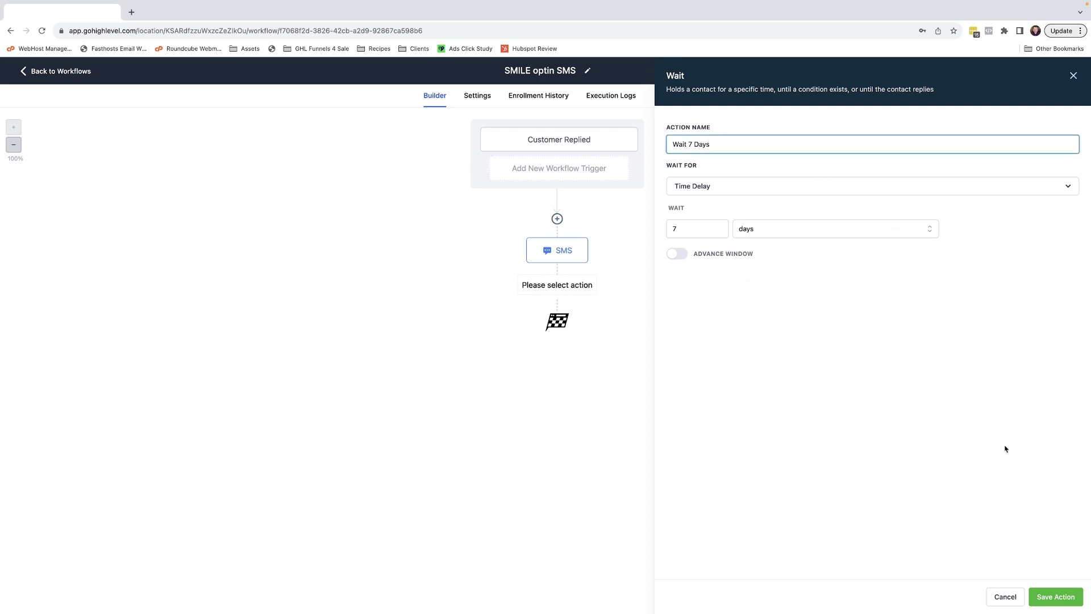
{"action": "left_click", "coordinate": [1054, 597]}
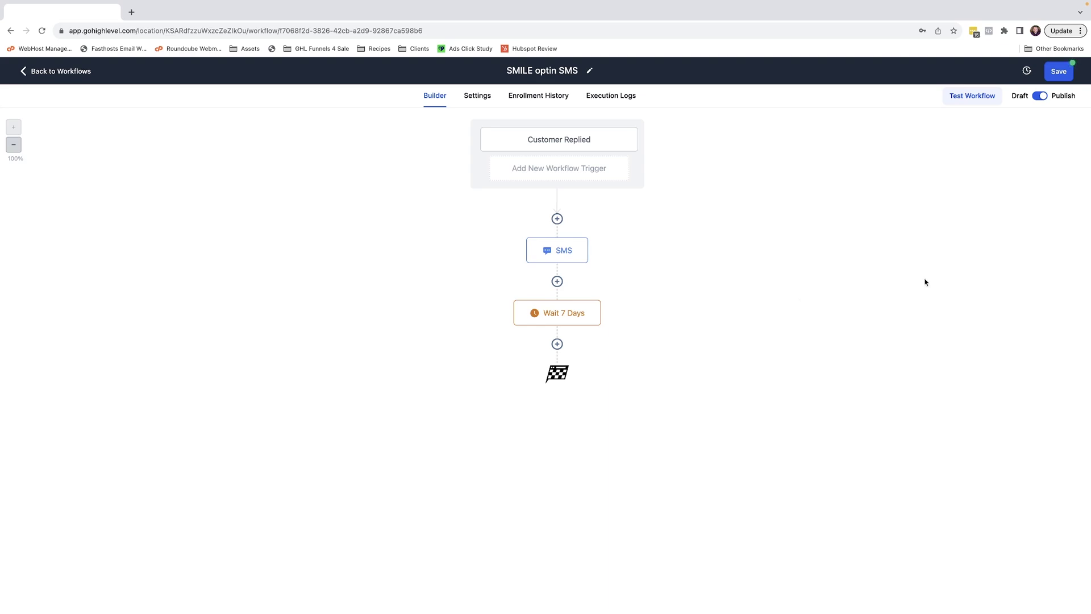
- Add an If / Else condition after the wait checking Tags includes booked
{"action": "left_click", "coordinate": [557, 344]}
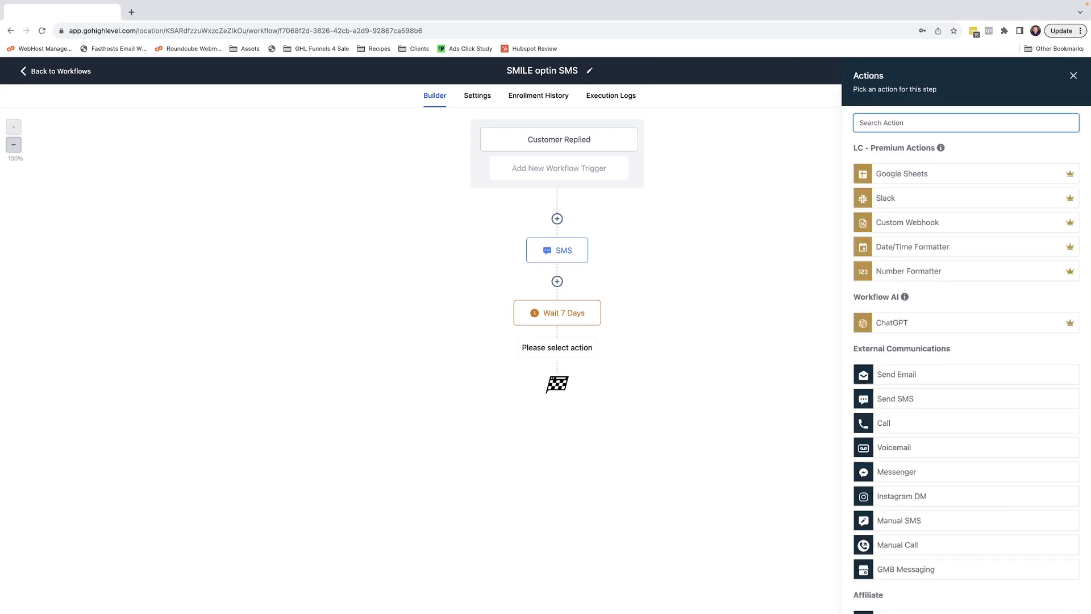
{"action": "type", "text": "if"}
{"action": "left_click", "coordinate": [917, 190]}
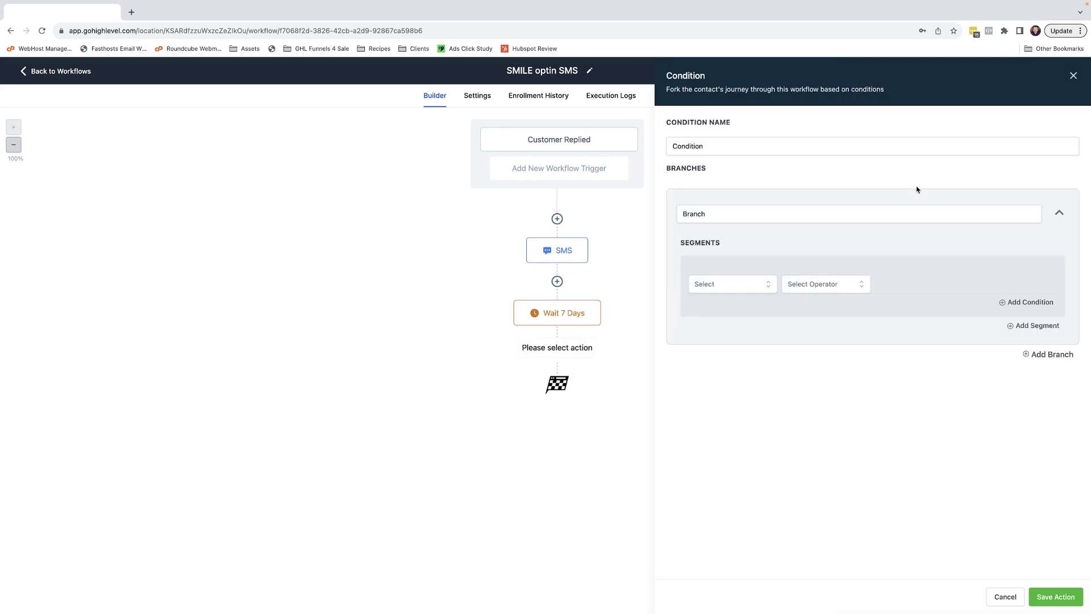
{"action": "left_click", "coordinate": [715, 287]}
{"action": "left_click", "coordinate": [719, 306]}
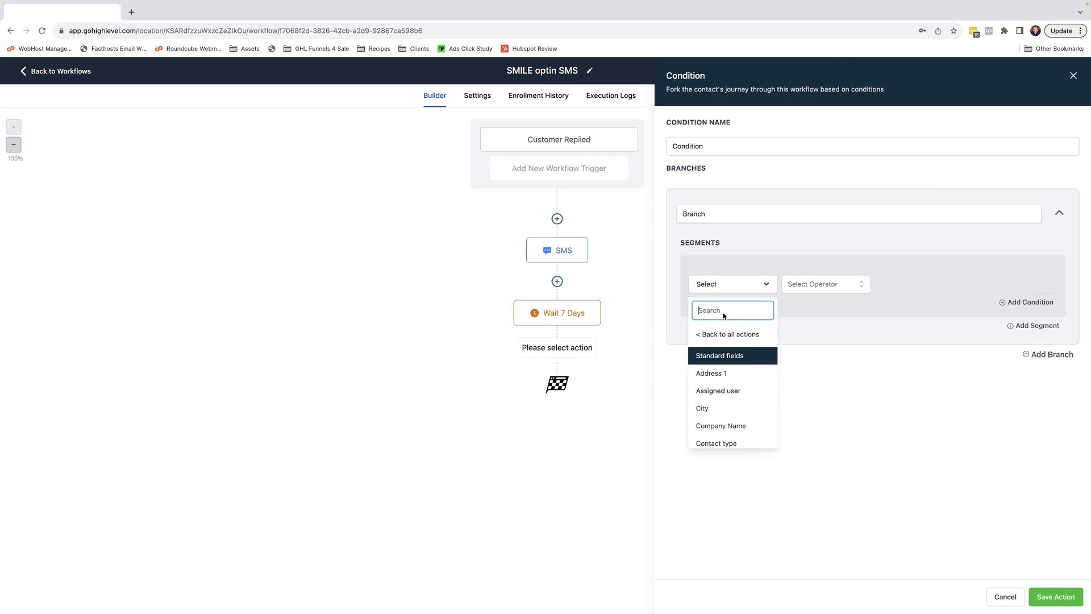
{"action": "type", "text": "tag"}
{"action": "left_click", "coordinate": [719, 351]}
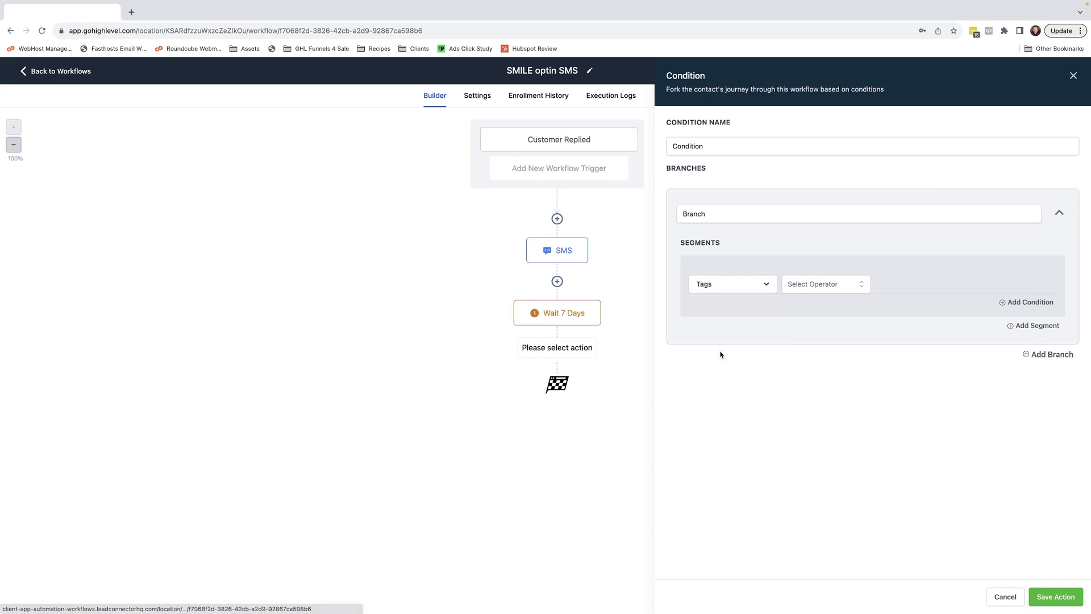
{"action": "left_click", "coordinate": [817, 282]}
{"action": "left_click", "coordinate": [810, 306]}
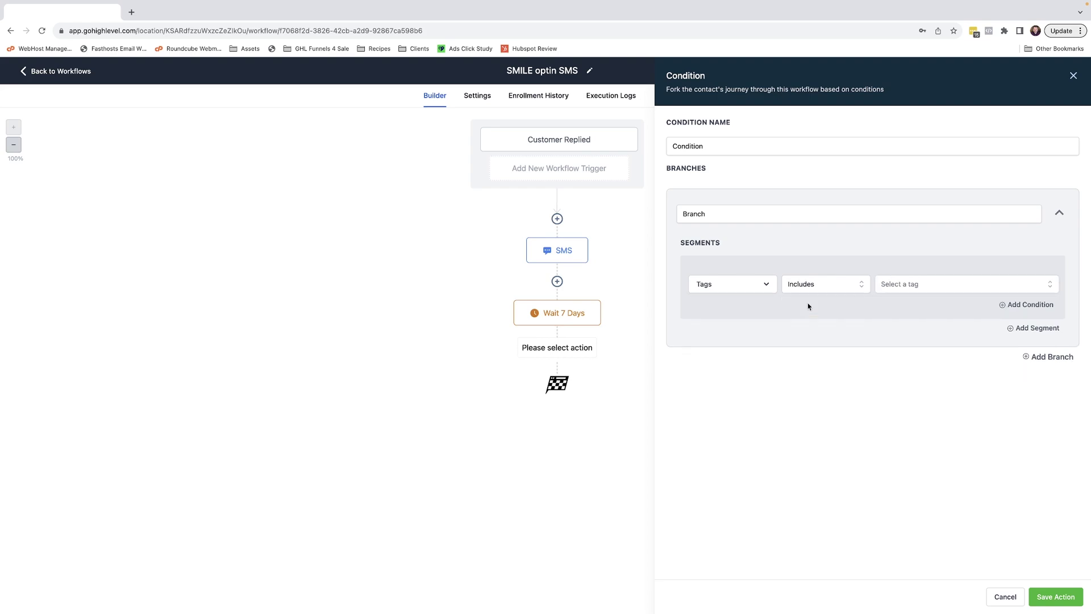
{"action": "left_click", "coordinate": [901, 287]}
{"action": "left_click", "coordinate": [896, 342]}
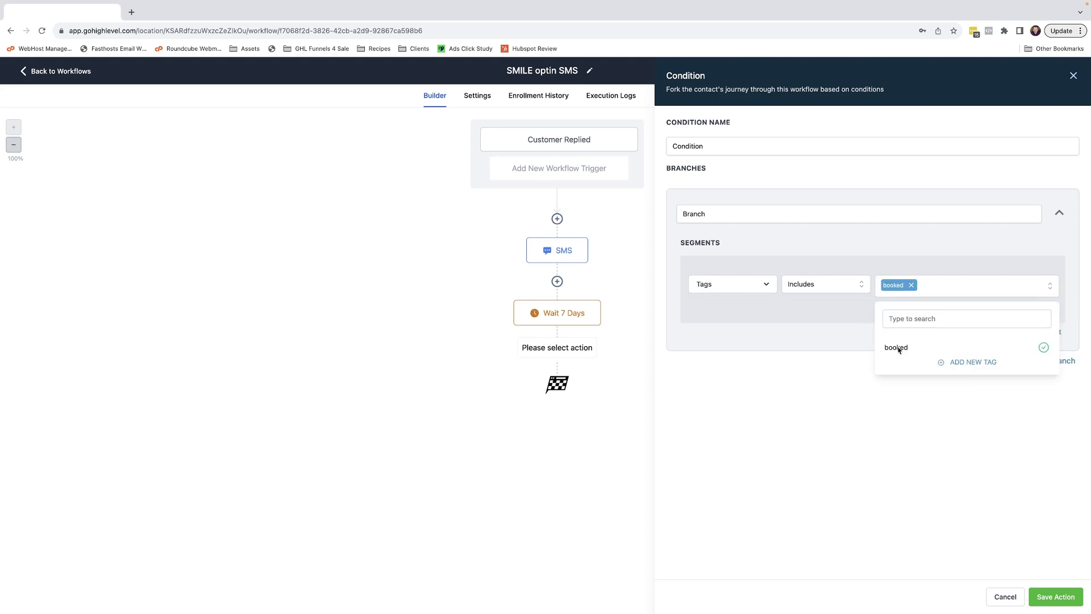
- Rename the condition branch to 'Yes Booked' and save the condition
{"action": "left_click", "coordinate": [727, 214]}
{"action": "left_click_drag", "start_coordinate": [703, 216], "coordinate": [673, 217]}
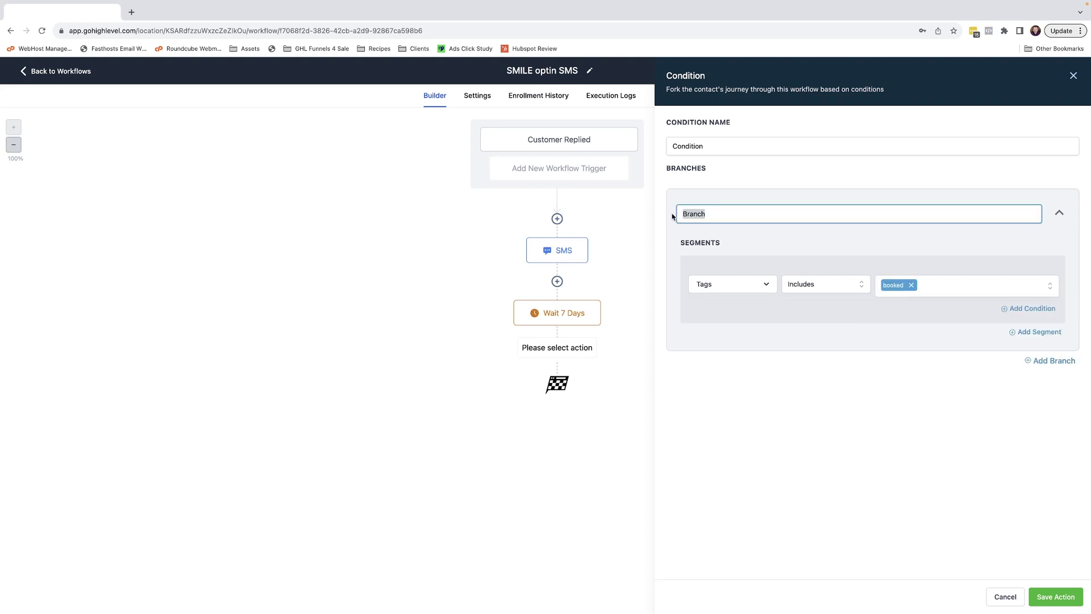
{"action": "type", "text": "Yes Booked"}
{"action": "left_click", "coordinate": [1054, 596]}
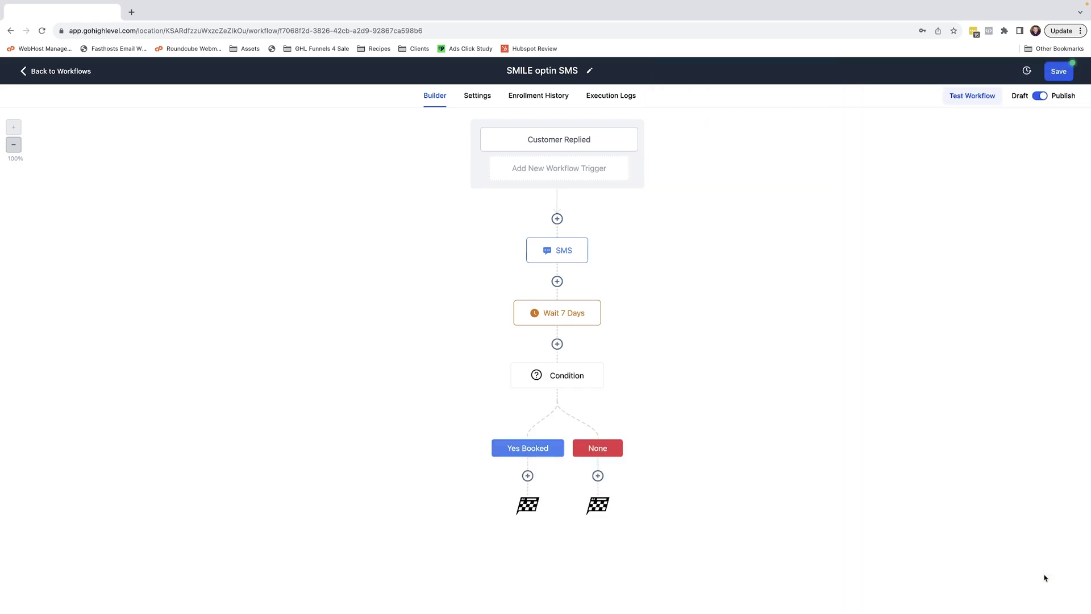
- Add a Send SMS under None reading 'Hey, you haven't claimed your 20% off!!!' and save
{"action": "left_click", "coordinate": [596, 476]}
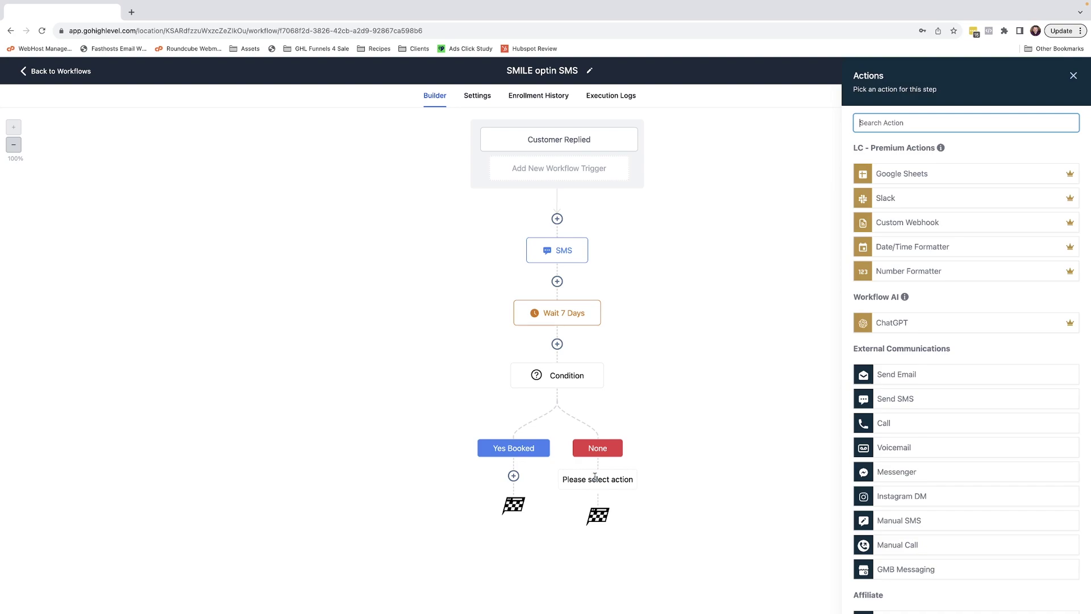
{"action": "type", "text": "sms"}
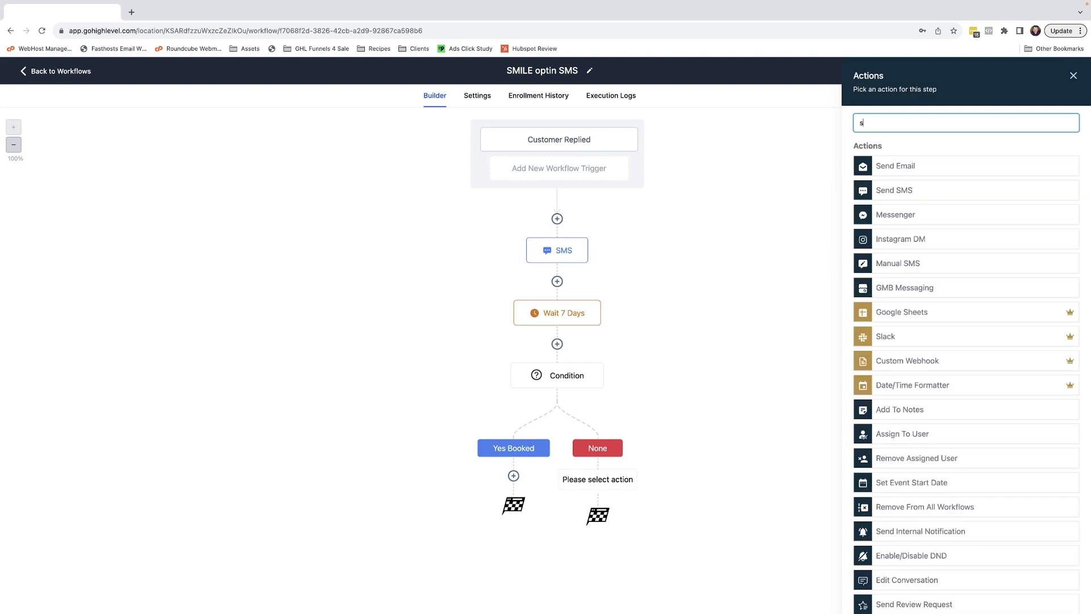
{"action": "left_click", "coordinate": [902, 167]}
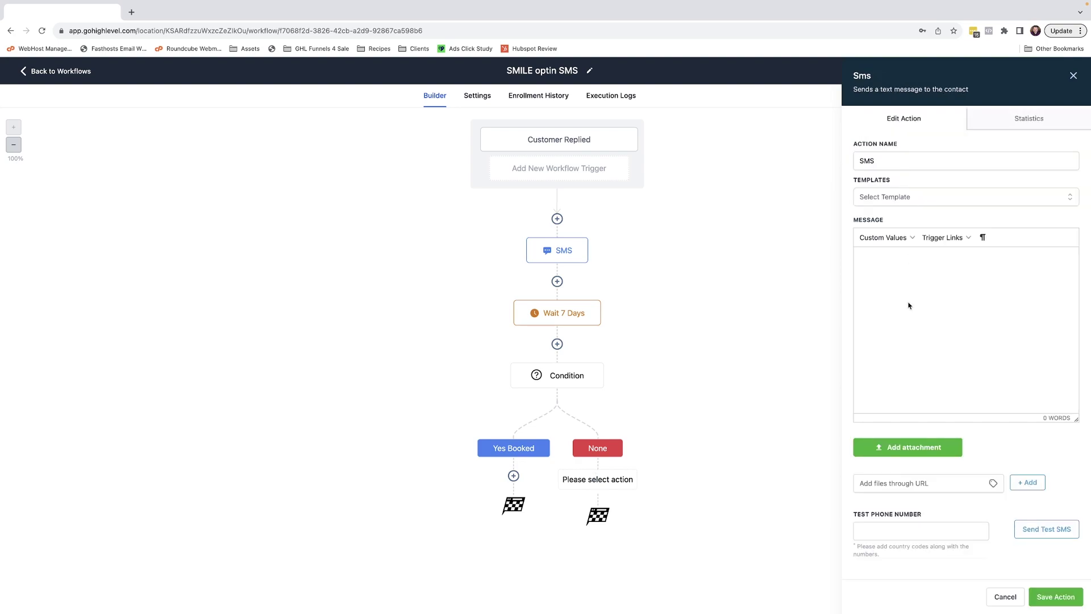
{"action": "left_click", "coordinate": [909, 306]}
{"action": "type", "text": "Hey, you haven't claimed your 20% off!!!"}
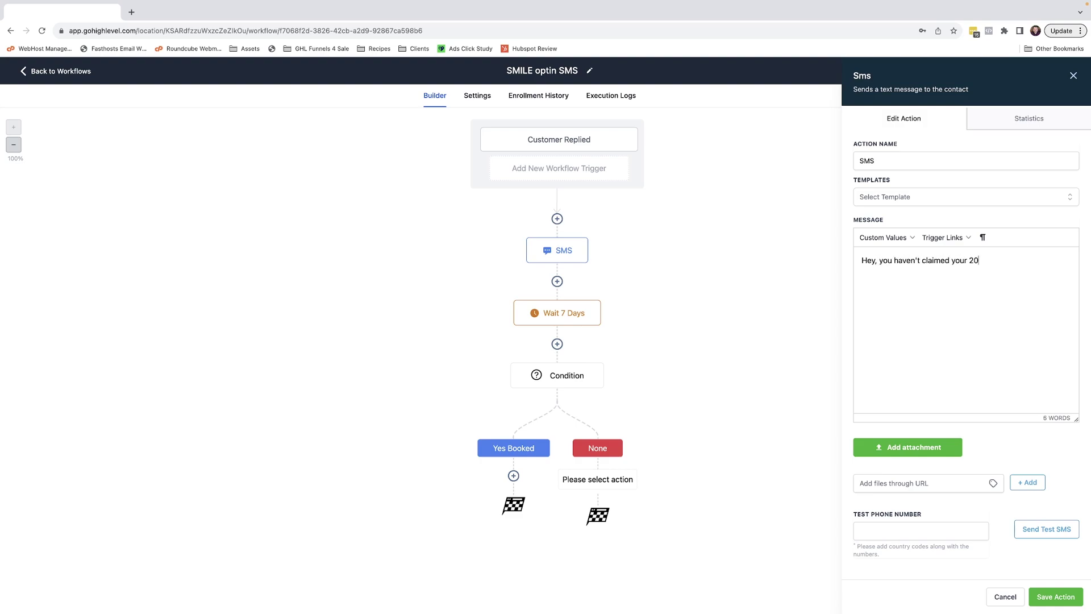
{"action": "left_click", "coordinate": [1055, 596]}
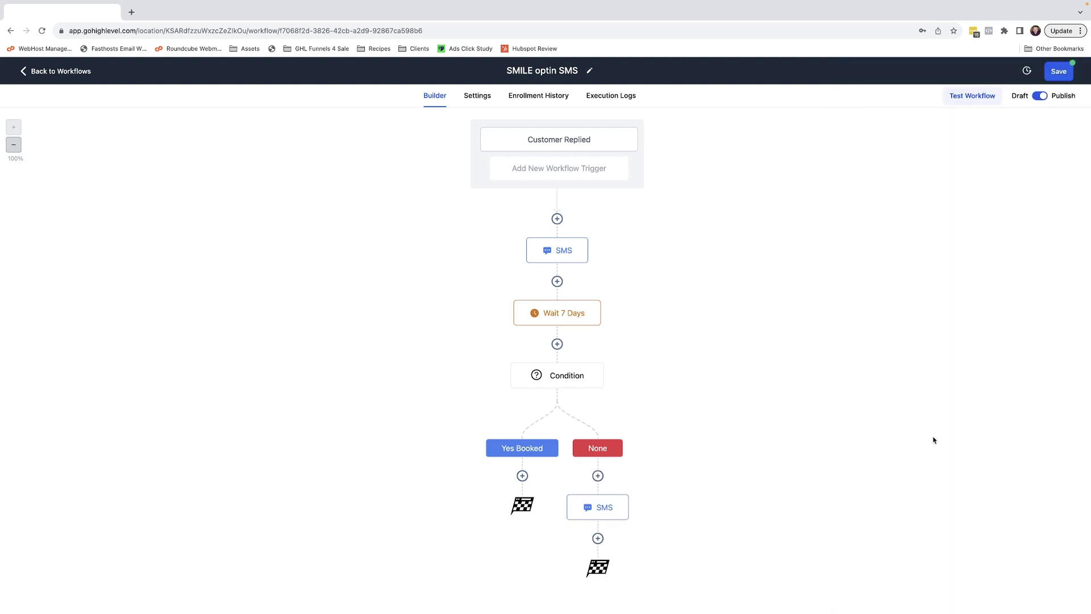